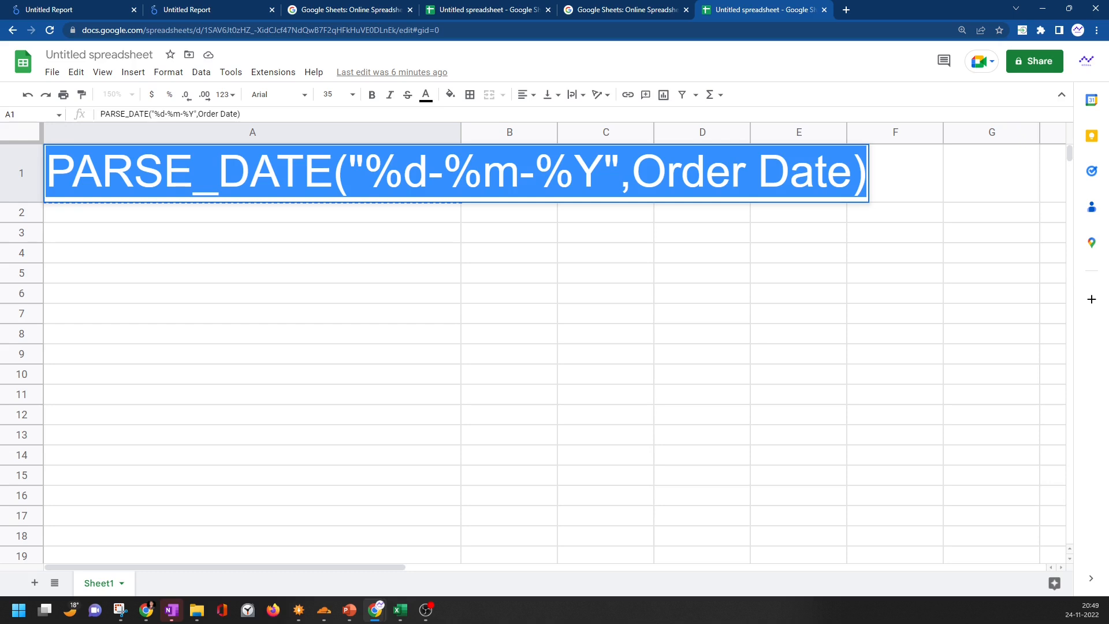
# - Switch from the spreadsheet to Looker Studio, return to its home page and create a new blank report
pyautogui.click(2, 7)
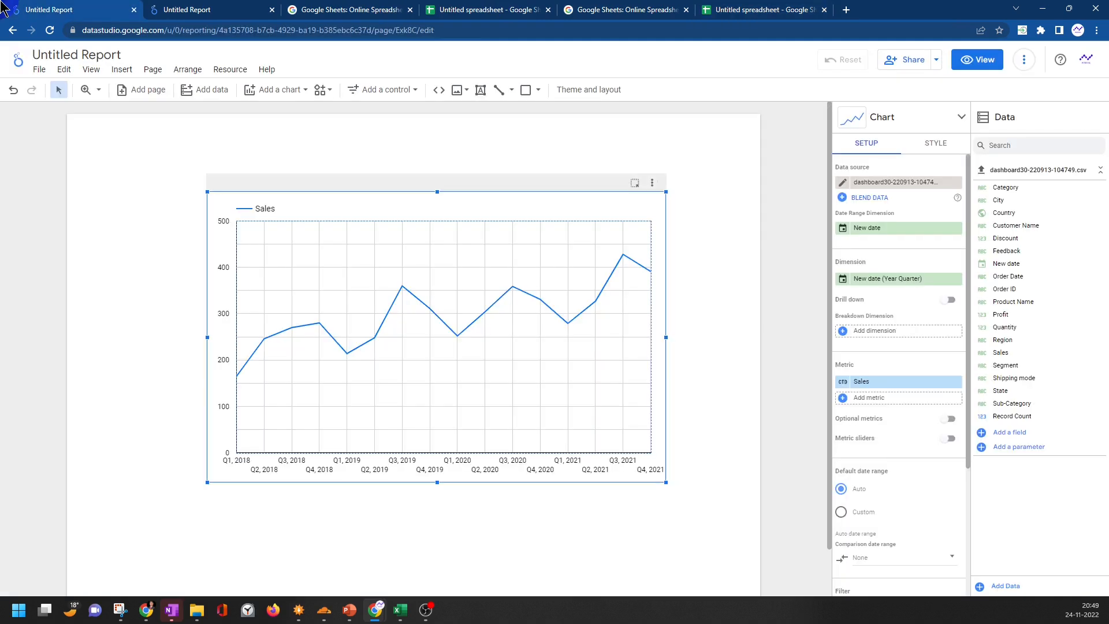
pyautogui.click(19, 61)
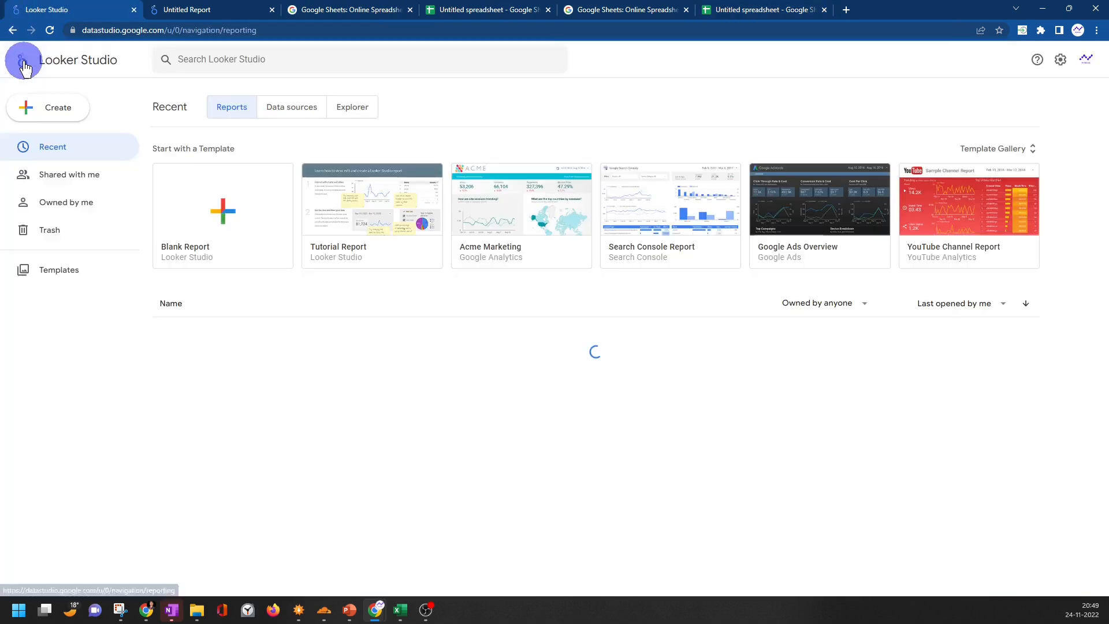
pyautogui.click(257, 256)
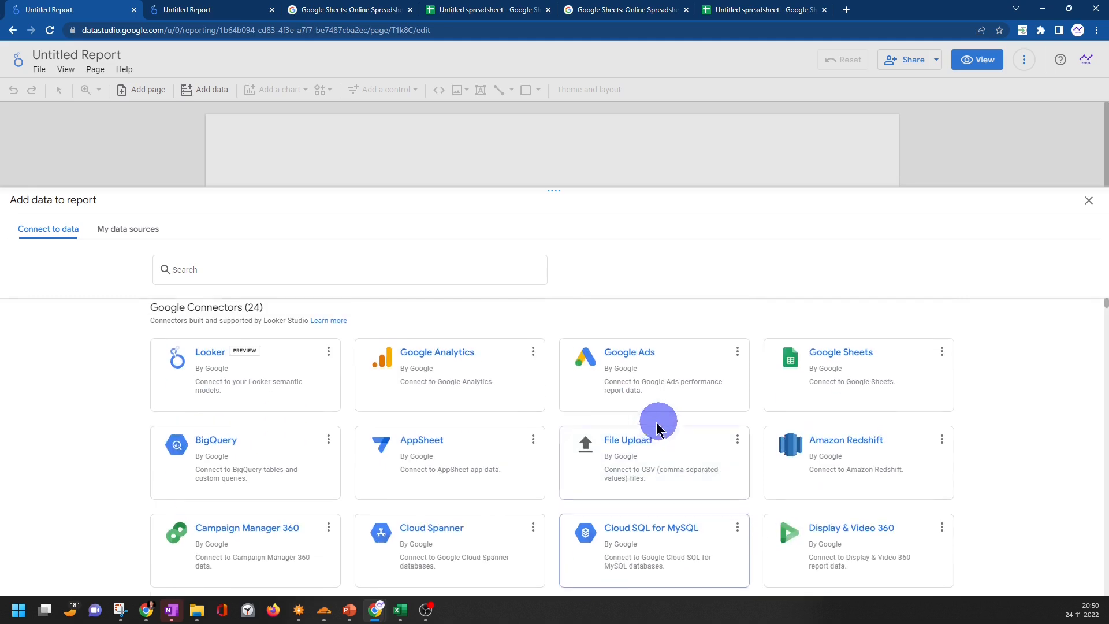
# - Connect the report to the Google Sheets spreadsheet AIIMS Kalyani, using its worksheet AIIMS Kalyani Registration List
pyautogui.click(853, 396)
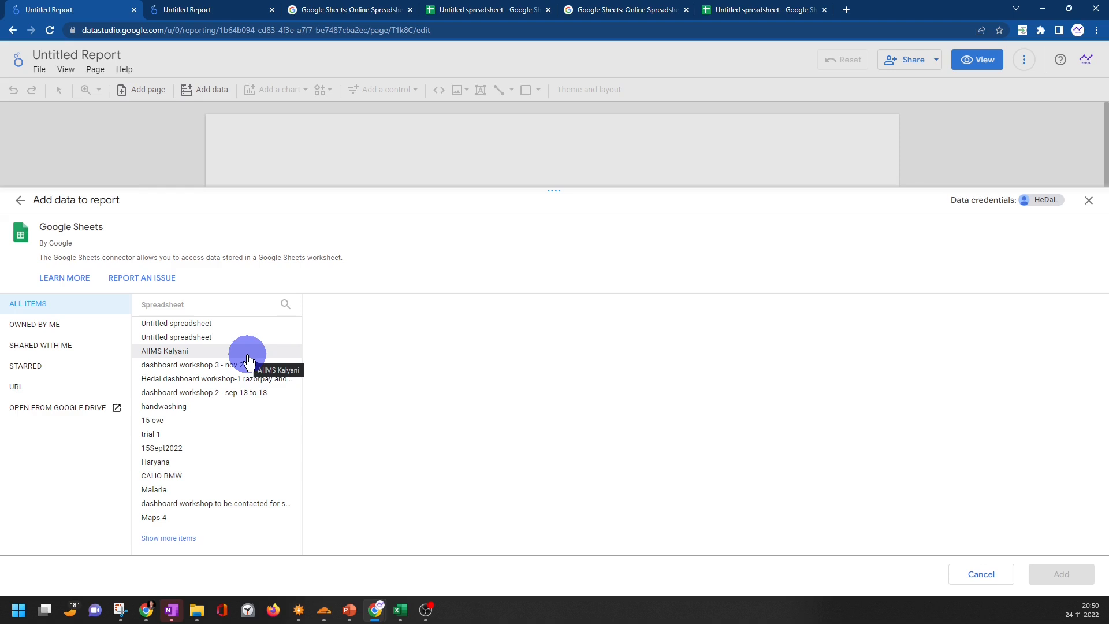
pyautogui.click(248, 357)
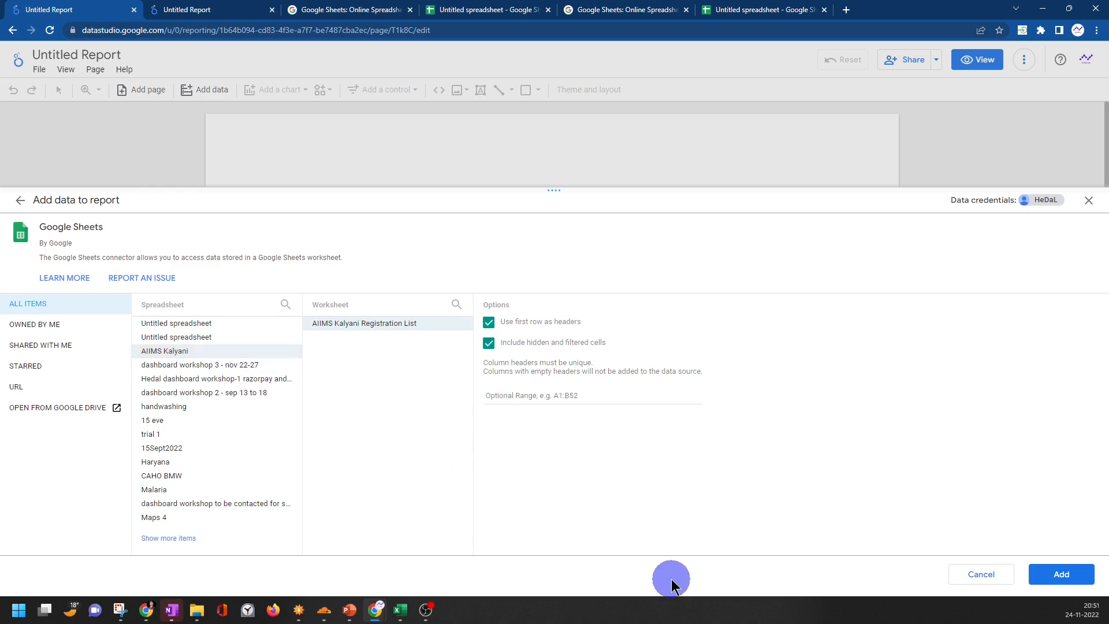
pyautogui.click(1063, 575)
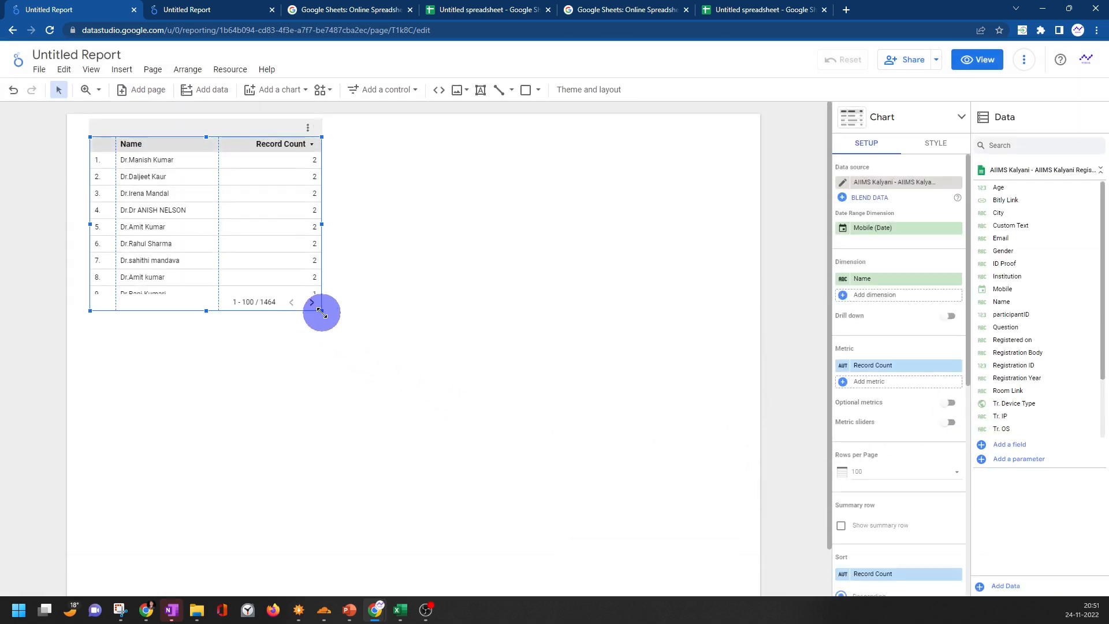
# - Delete the default table, then insert a Google Maps bubble map and enlarge it to cover most of the page
pyautogui.moveTo(322, 310); pyautogui.dragTo(295, 265)
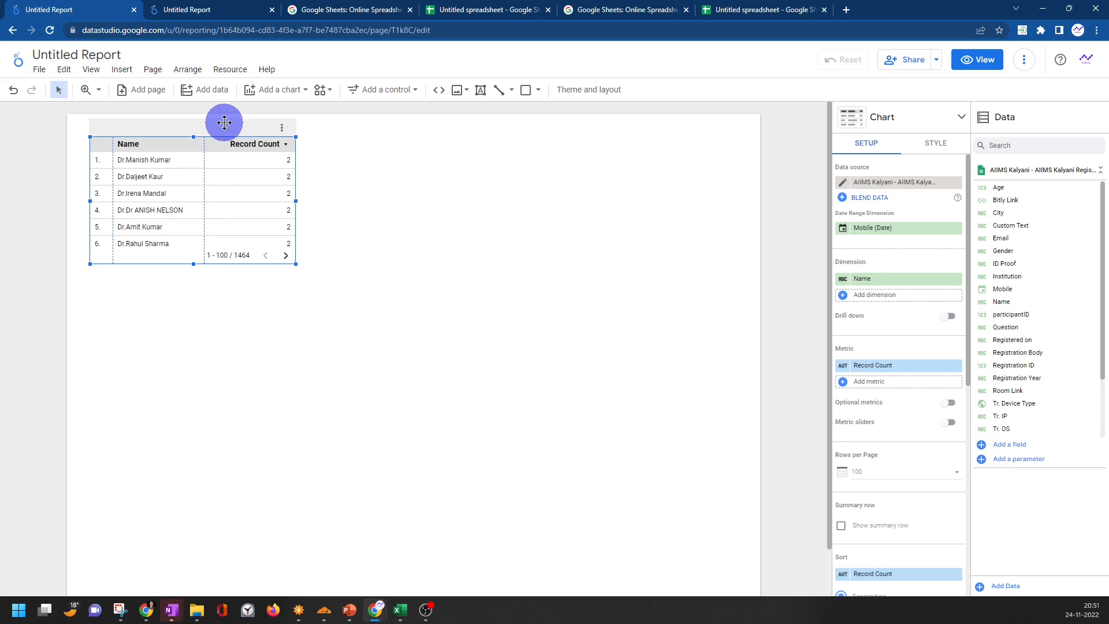
pyautogui.press('Delete')
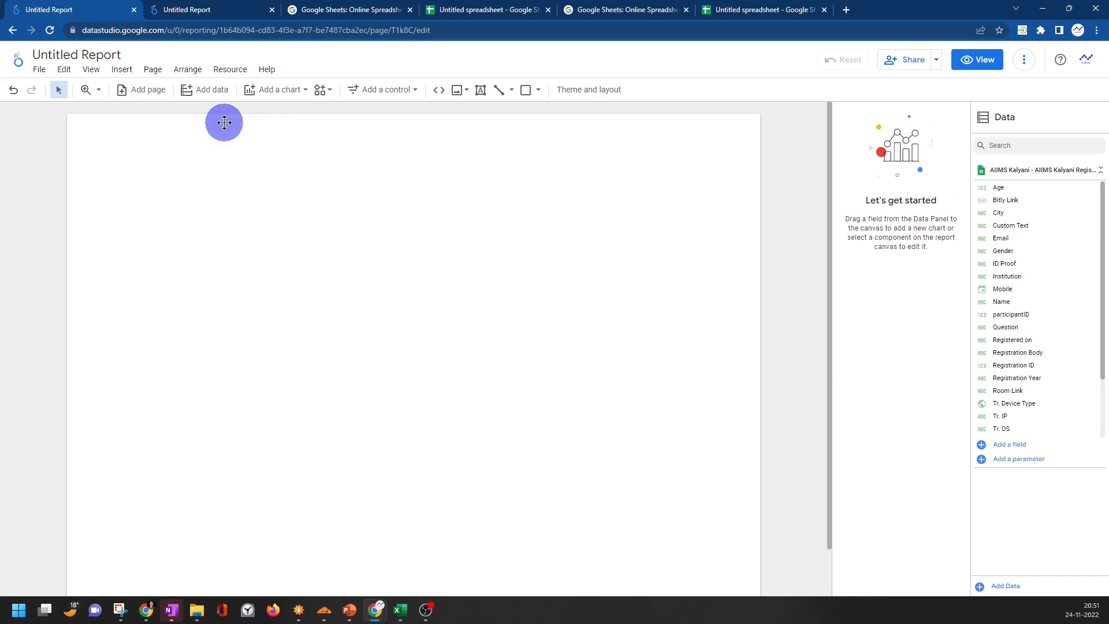
pyautogui.click(296, 91)
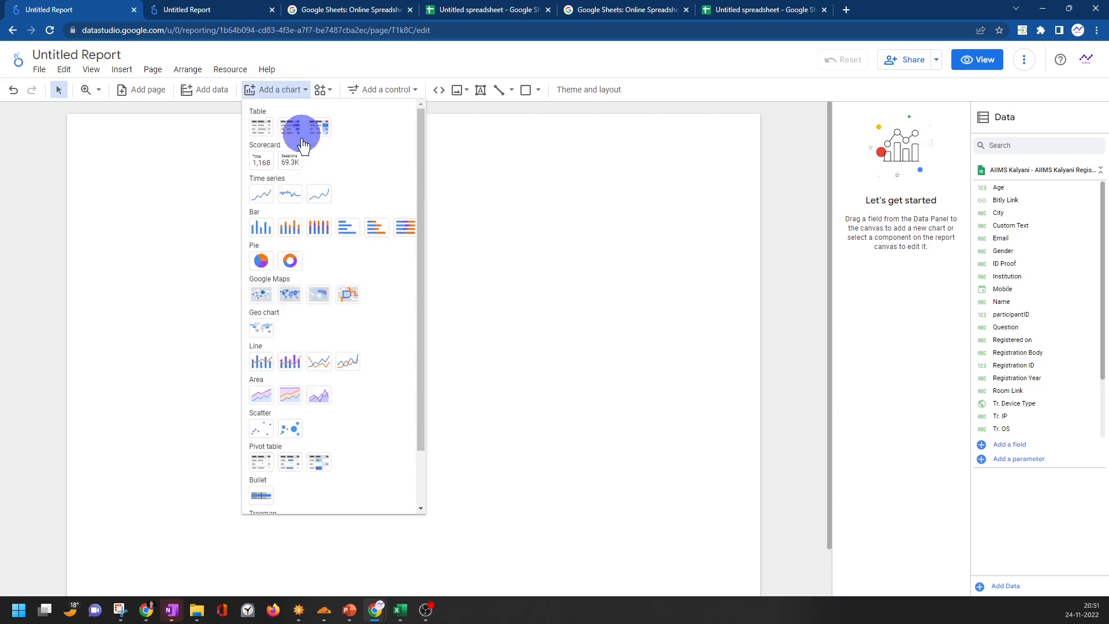
pyautogui.click(262, 296)
pyautogui.click(104, 171)
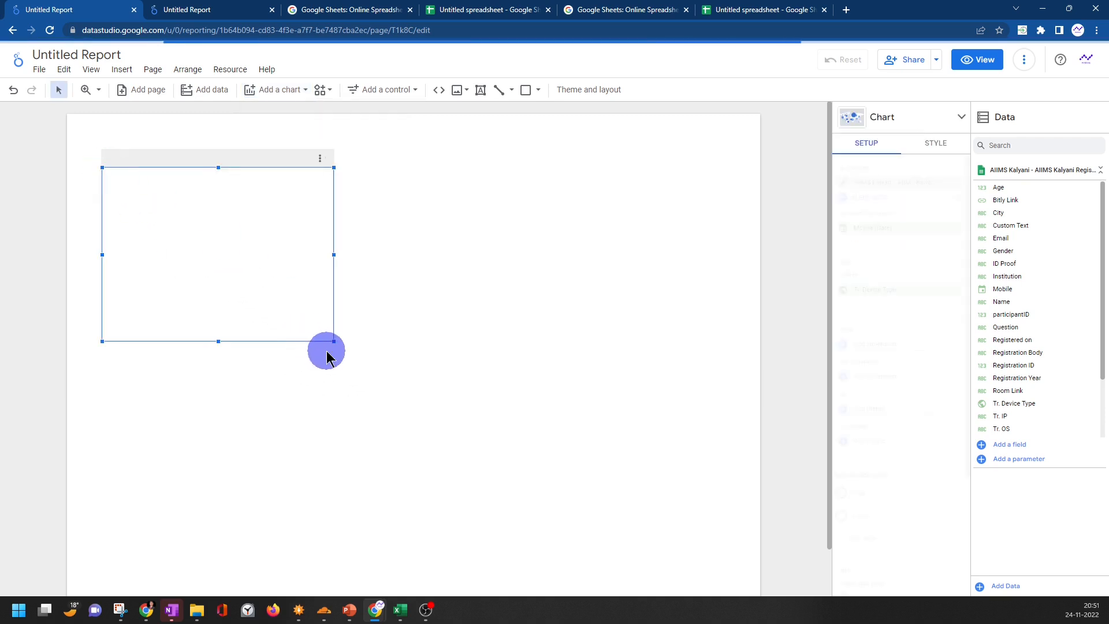
pyautogui.moveTo(334, 340); pyautogui.dragTo(687, 543)
# - Set the map's location field to City instead of Tr. Device Type
pyautogui.scroll(-4, 439, 420)
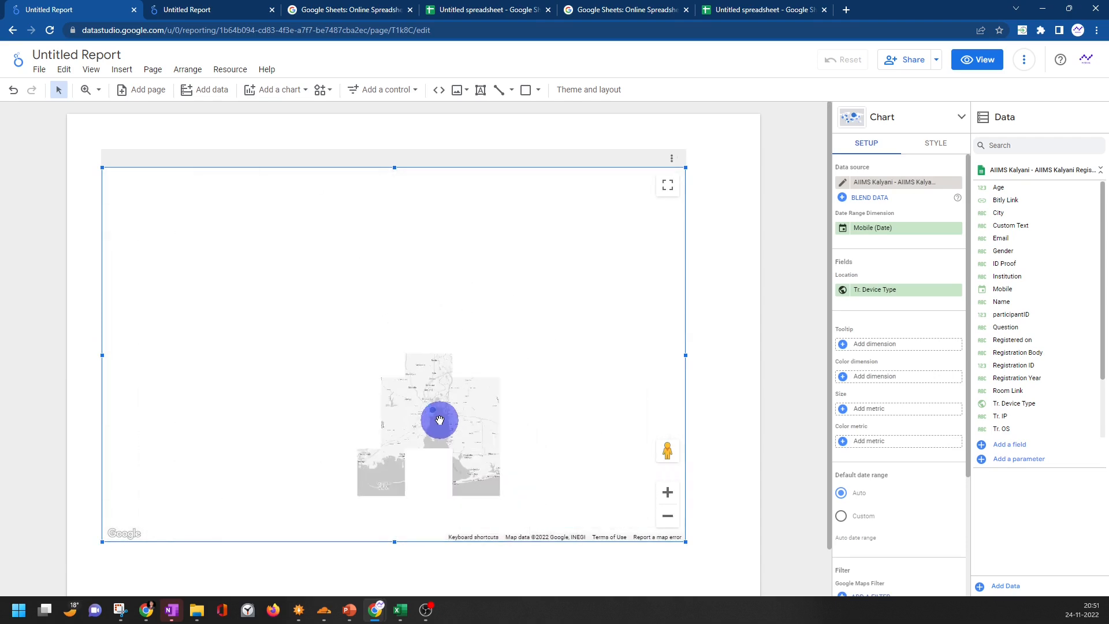
pyautogui.scroll(1, 442, 422)
pyautogui.scroll(-1, 443, 423)
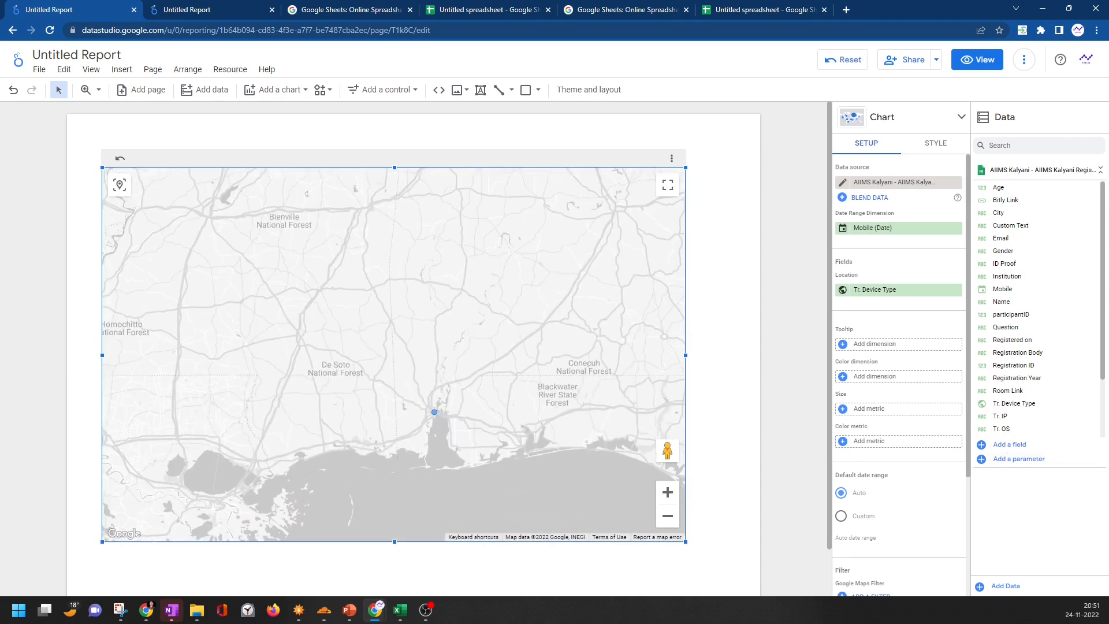
pyautogui.scroll(-1, 564, 354)
pyautogui.scroll(-4, 563, 353)
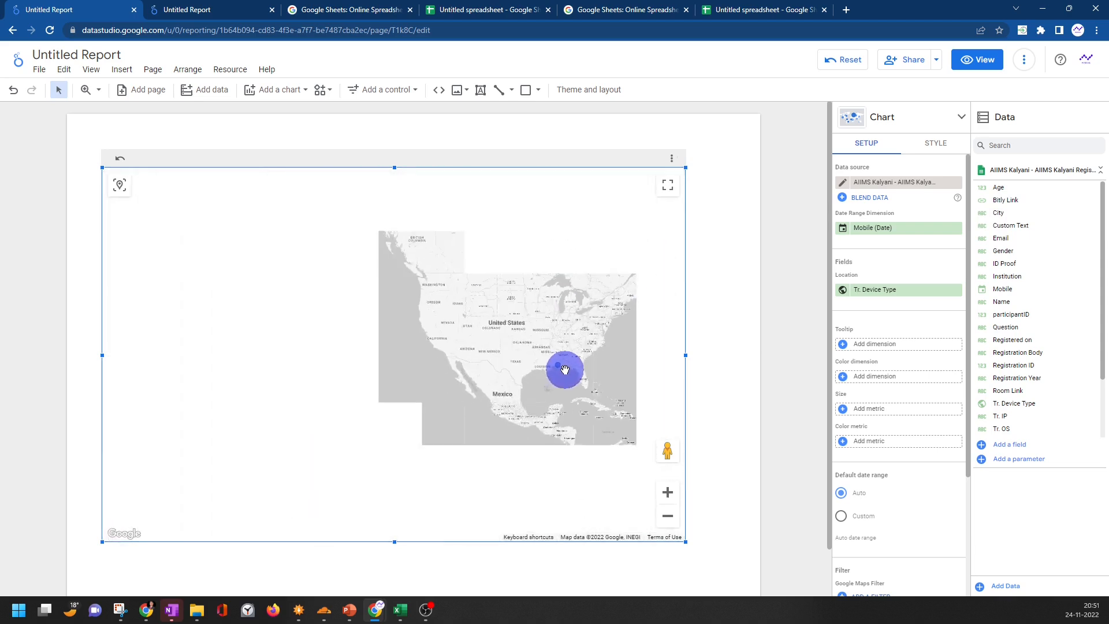
pyautogui.scroll(-2, 565, 371)
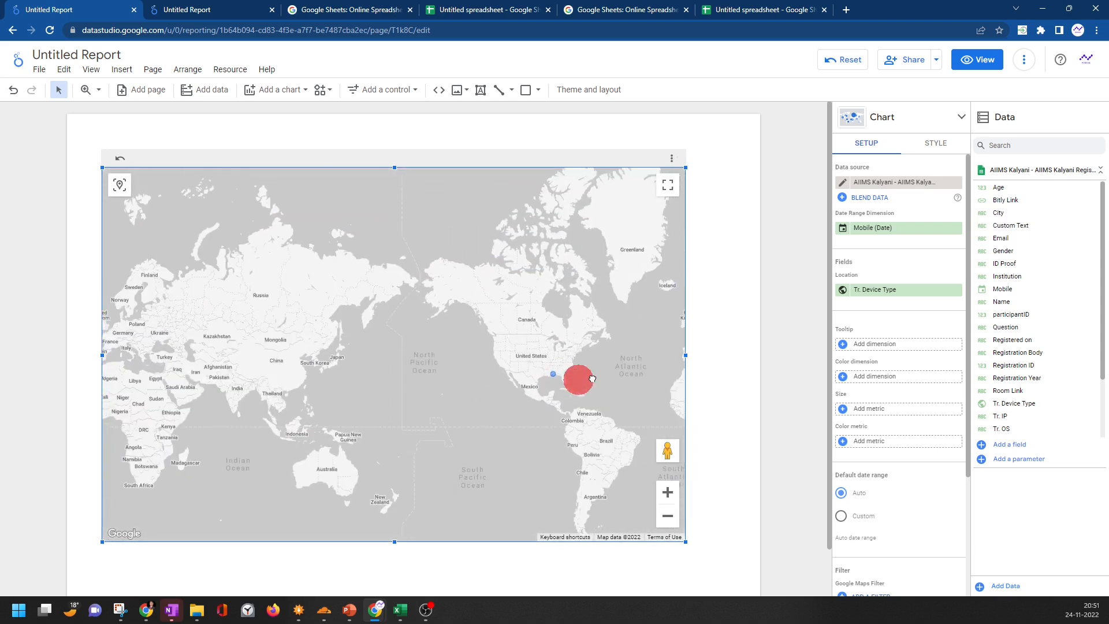
pyautogui.moveTo(567, 381); pyautogui.dragTo(658, 362)
pyautogui.moveTo(469, 390); pyautogui.dragTo(601, 384)
pyautogui.scroll(1, 504, 372)
pyautogui.scroll(-1, 503, 371)
pyautogui.moveTo(503, 371); pyautogui.dragTo(508, 376)
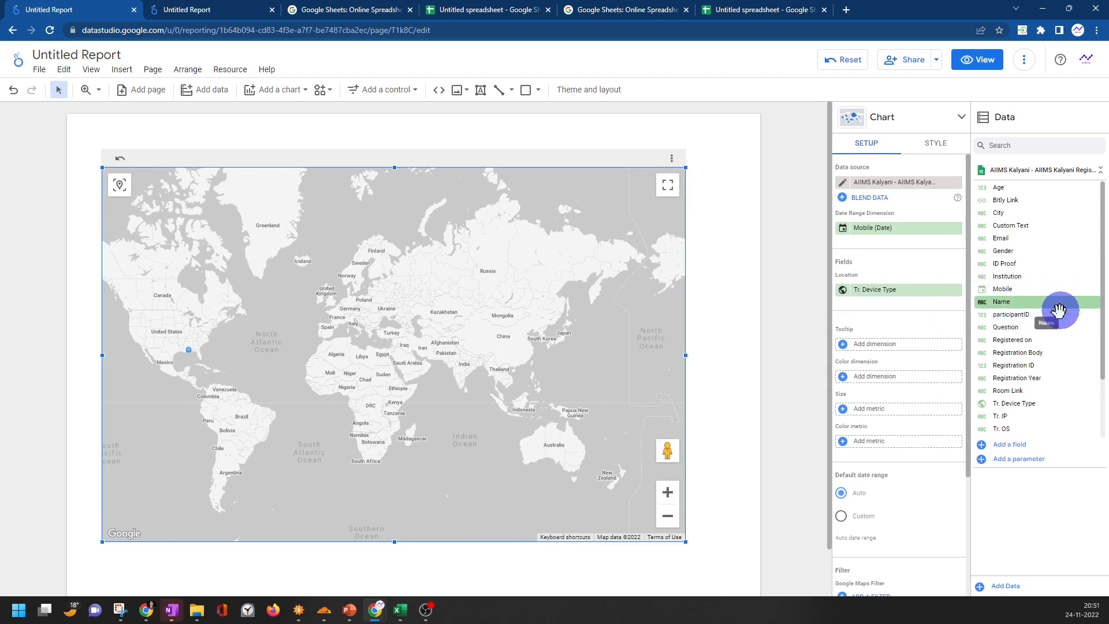
pyautogui.moveTo(1056, 217); pyautogui.dragTo(918, 297)
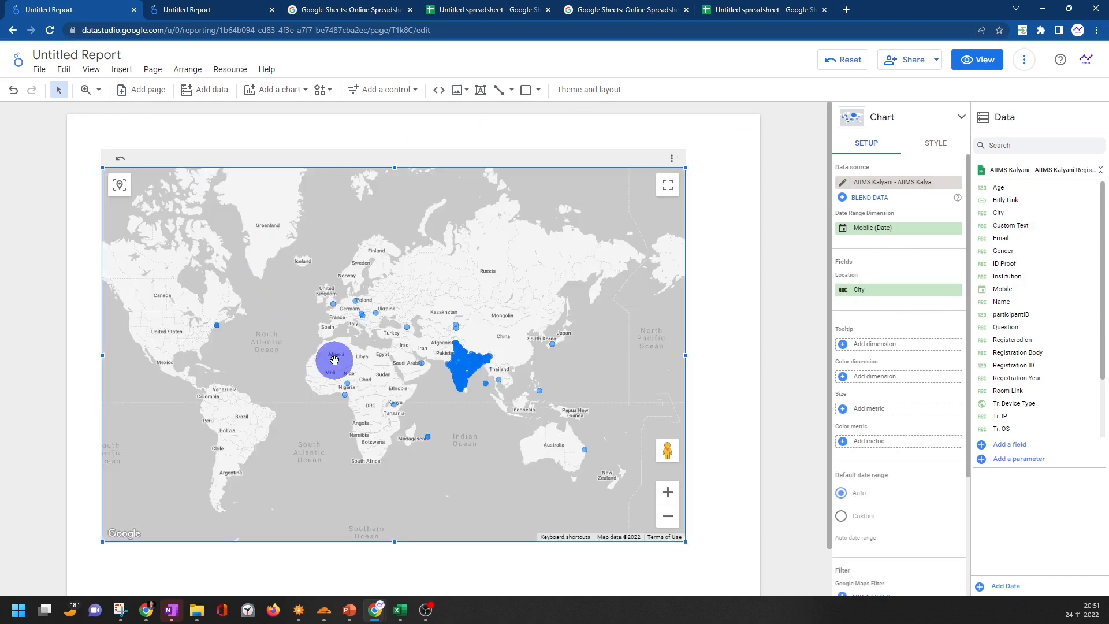
# - Examine the city markers around India in full-screen view, then slightly enlarge the map on the report page
pyautogui.click(670, 185)
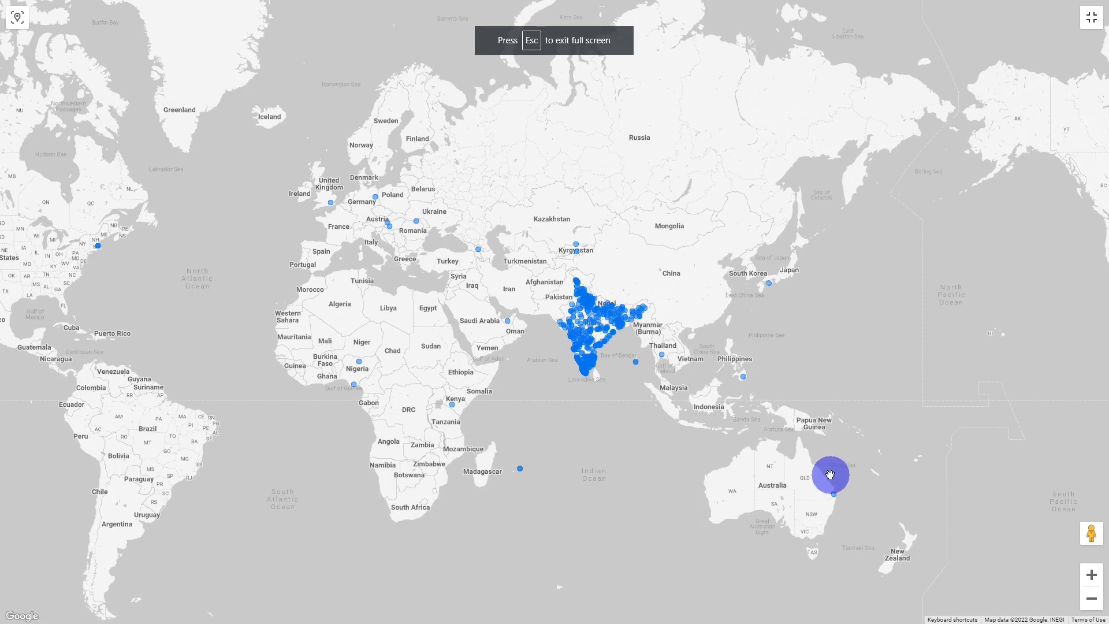
pyautogui.moveTo(832, 470); pyautogui.dragTo(913, 481)
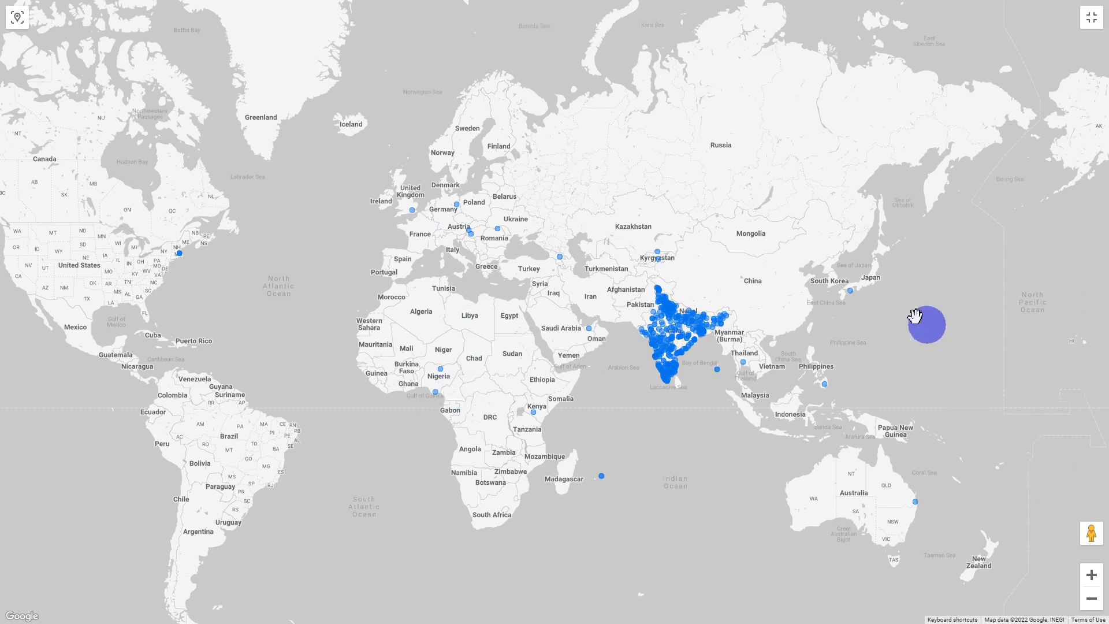
pyautogui.scroll(1, 674, 351)
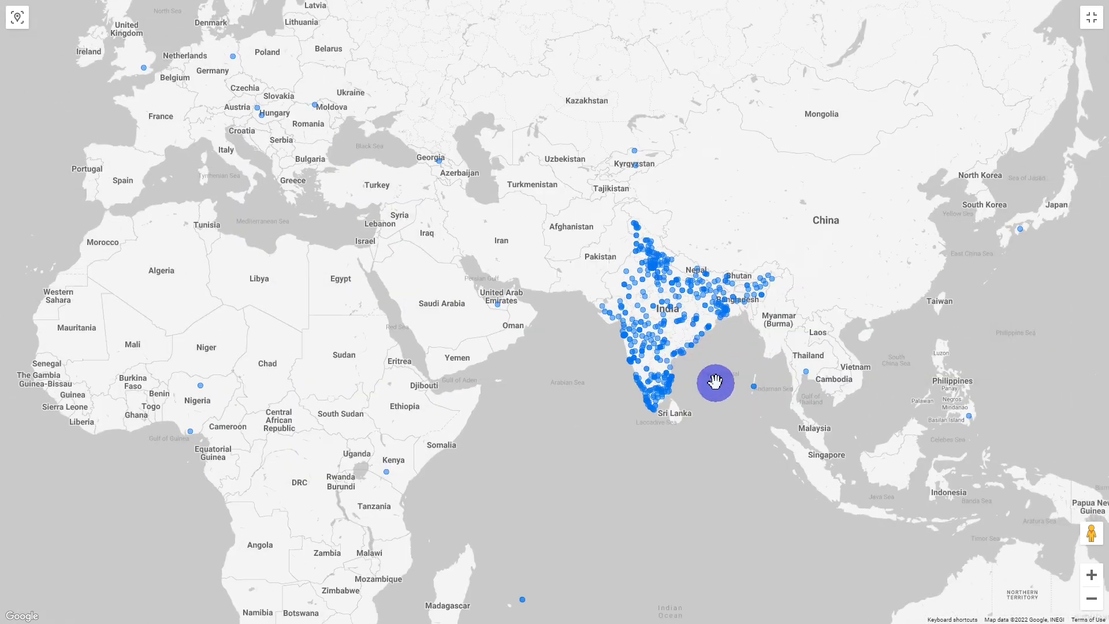
pyautogui.scroll(1, 747, 430)
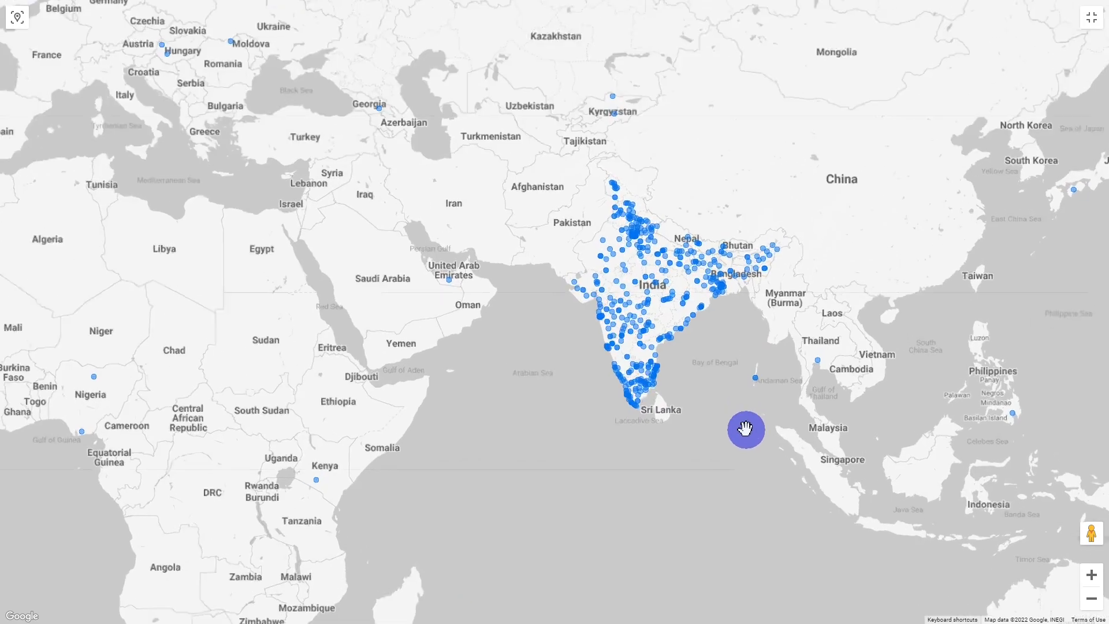
pyautogui.scroll(-1, 742, 437)
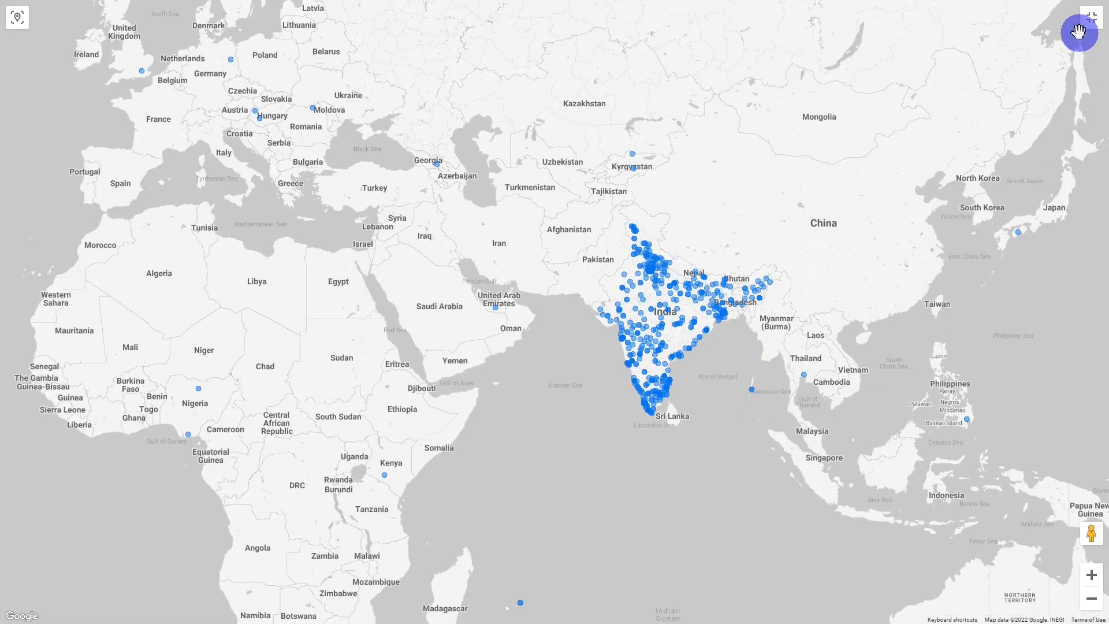
pyautogui.click(1091, 19)
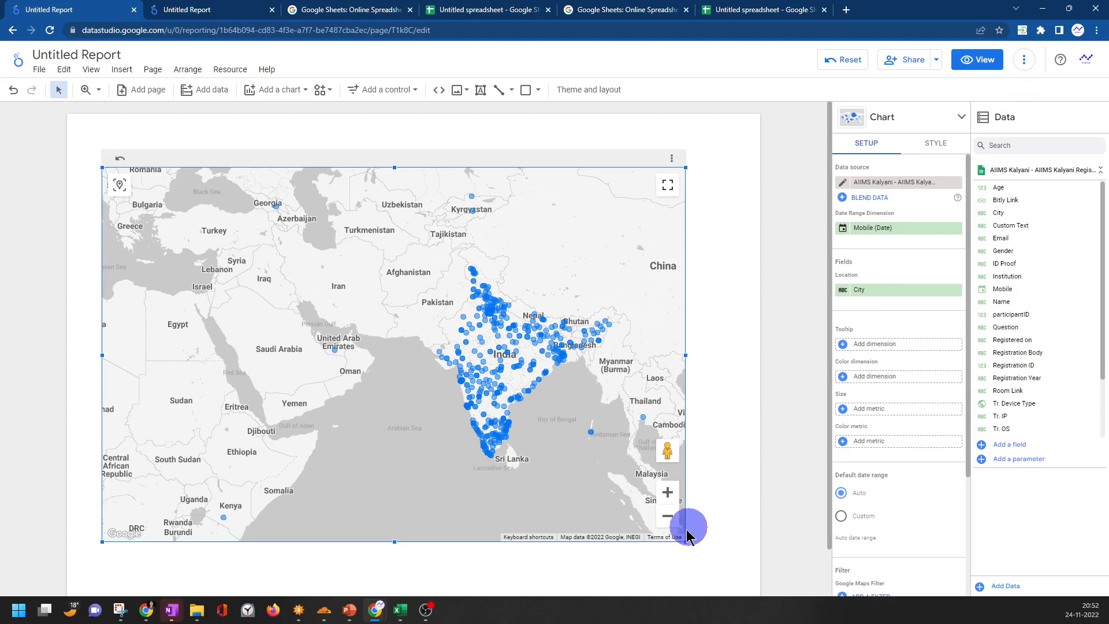
pyautogui.moveTo(685, 542)
pyautogui.mouseDown()
pyautogui.moveTo(651, 525)
pyautogui.moveTo(698, 545)
pyautogui.mouseUp()
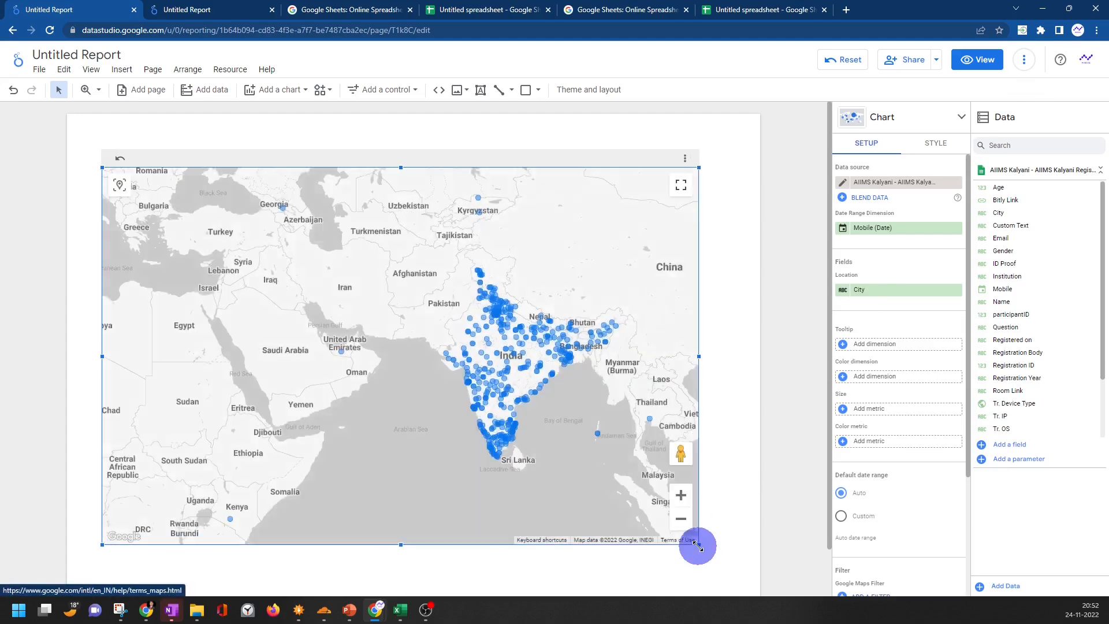
# - Examine in full-screen view how the registrants' cities are spread across India and the rest of the world
pyautogui.click(681, 186)
pyautogui.scroll(-1, 705, 223)
pyautogui.moveTo(714, 247); pyautogui.dragTo(659, 296)
pyautogui.scroll(1, 709, 312)
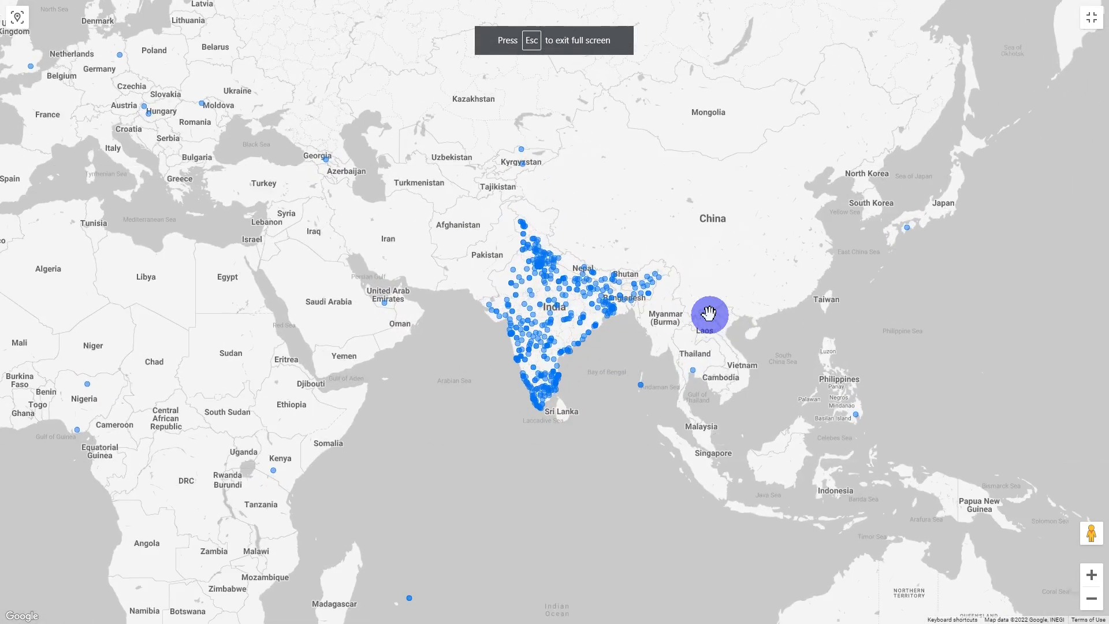
pyautogui.scroll(-1, 710, 313)
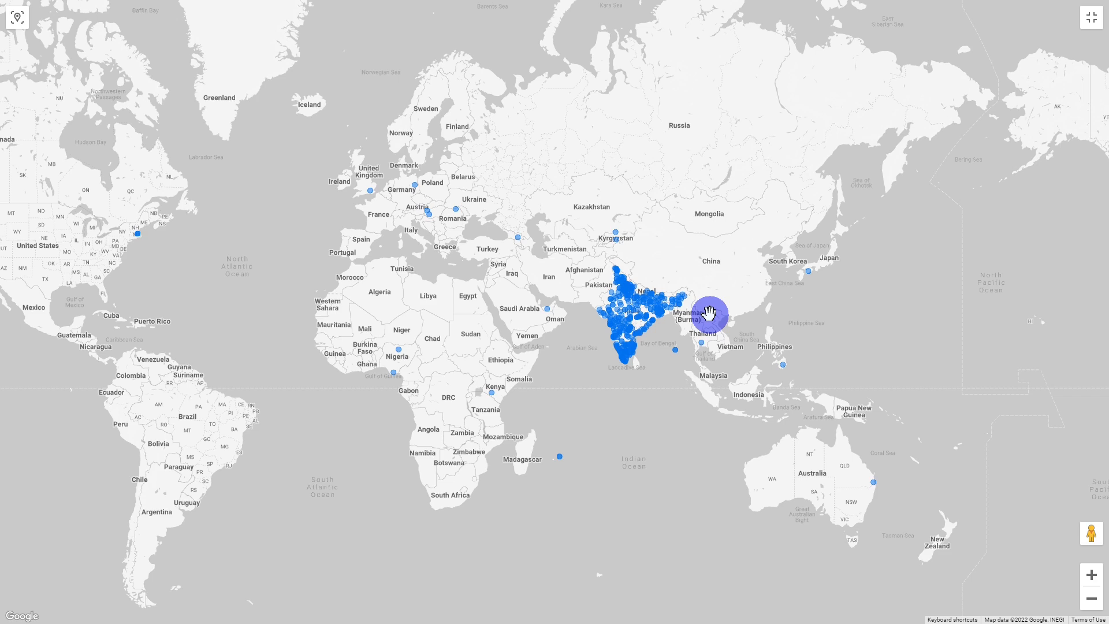
pyautogui.scroll(-2, 501, 269)
pyautogui.scroll(2, 509, 276)
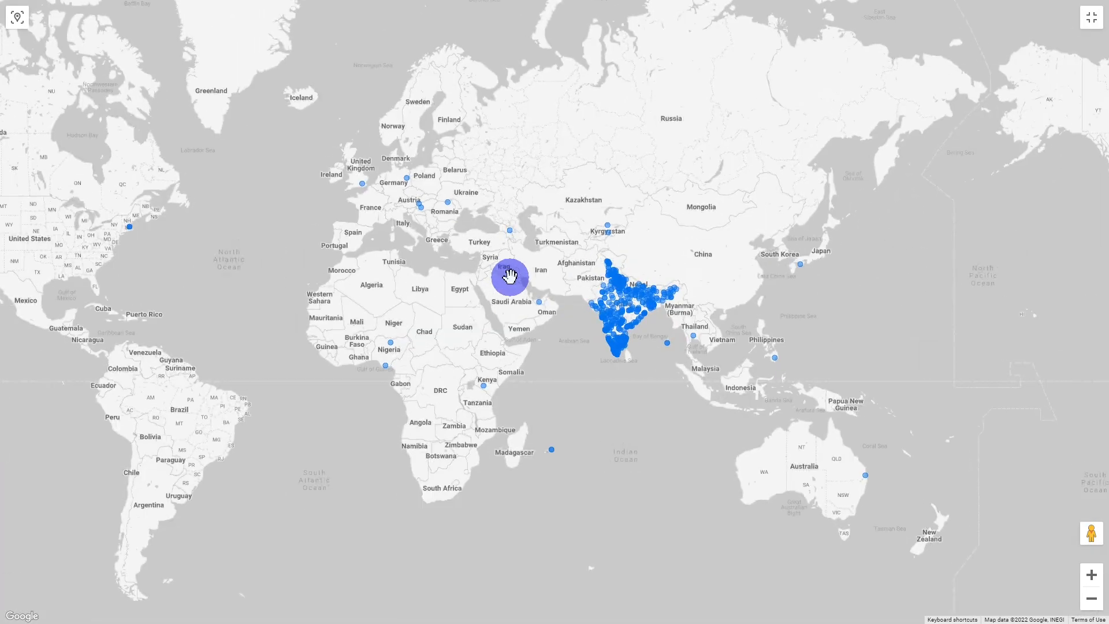
pyautogui.moveTo(255, 231); pyautogui.dragTo(282, 247)
pyautogui.moveTo(459, 217); pyautogui.dragTo(321, 181)
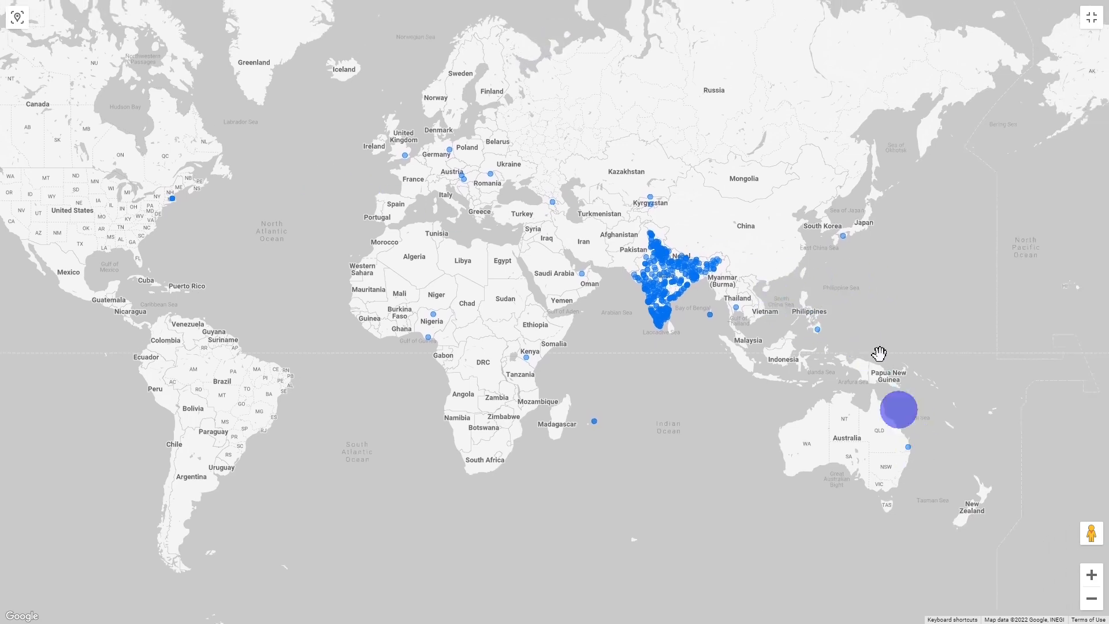
pyautogui.click(556, 32)
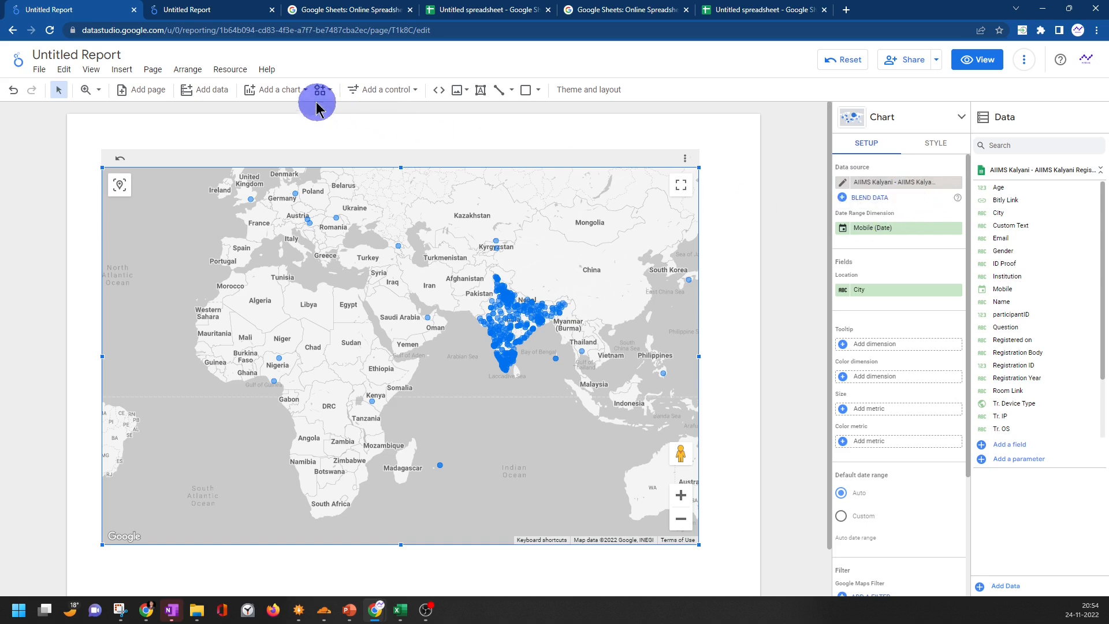
# - Add the Google Sheets spreadsheet Haryana with its IMA Haryana worksheet as a second data source
pyautogui.click(202, 89)
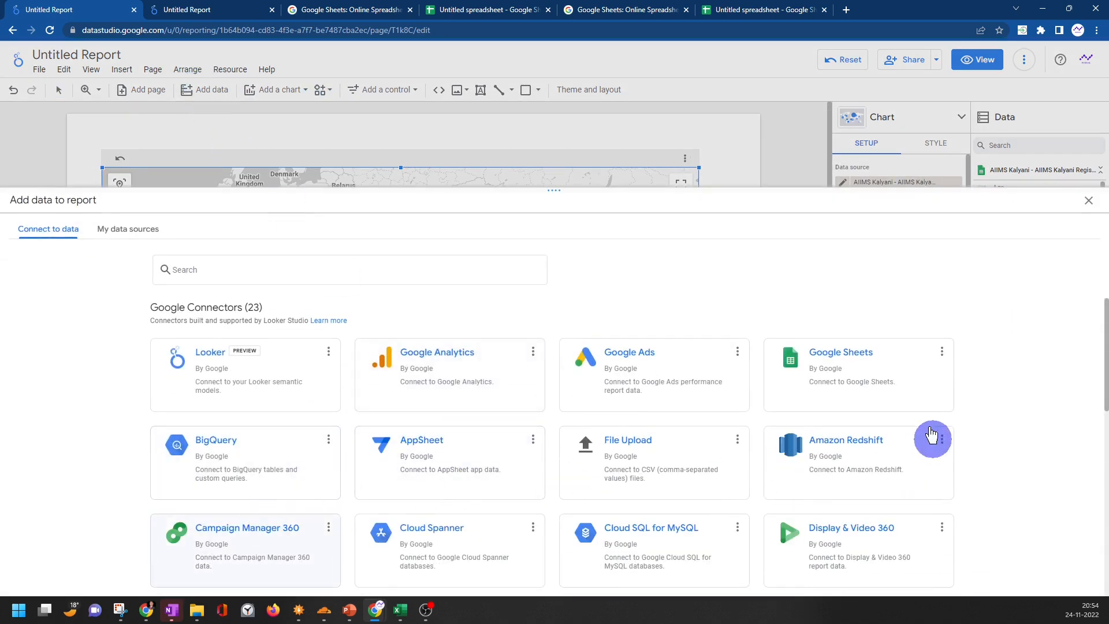
pyautogui.click(865, 386)
pyautogui.click(229, 463)
pyautogui.click(1050, 576)
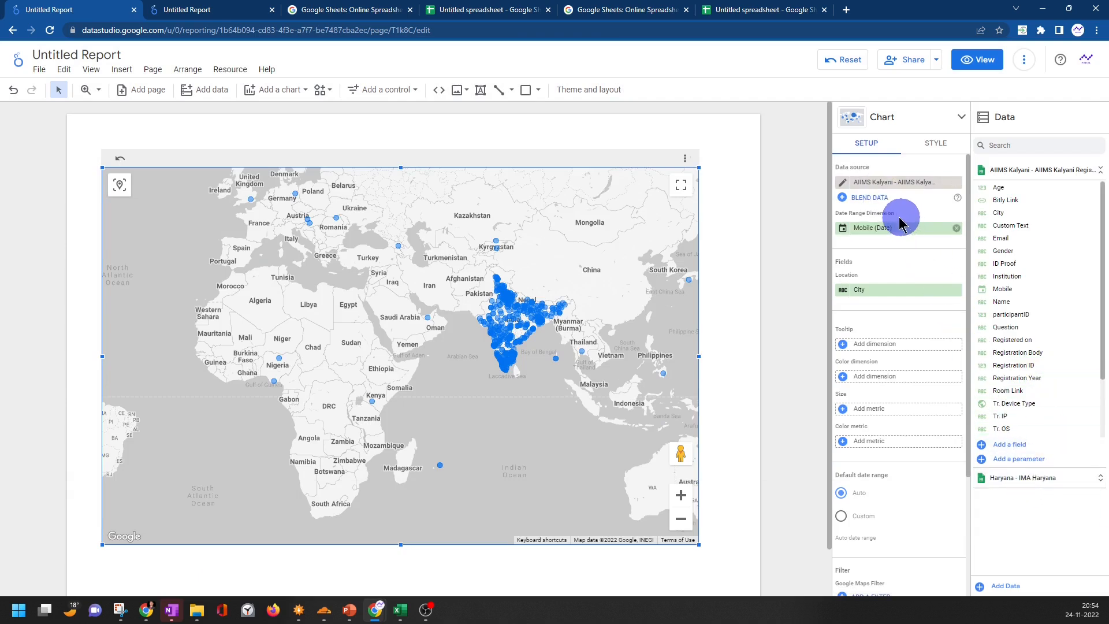
# - Start a data blend from the map's AIIMS Kalyani source and join the Haryana - IMA Haryana source as the second table
pyautogui.click(875, 200)
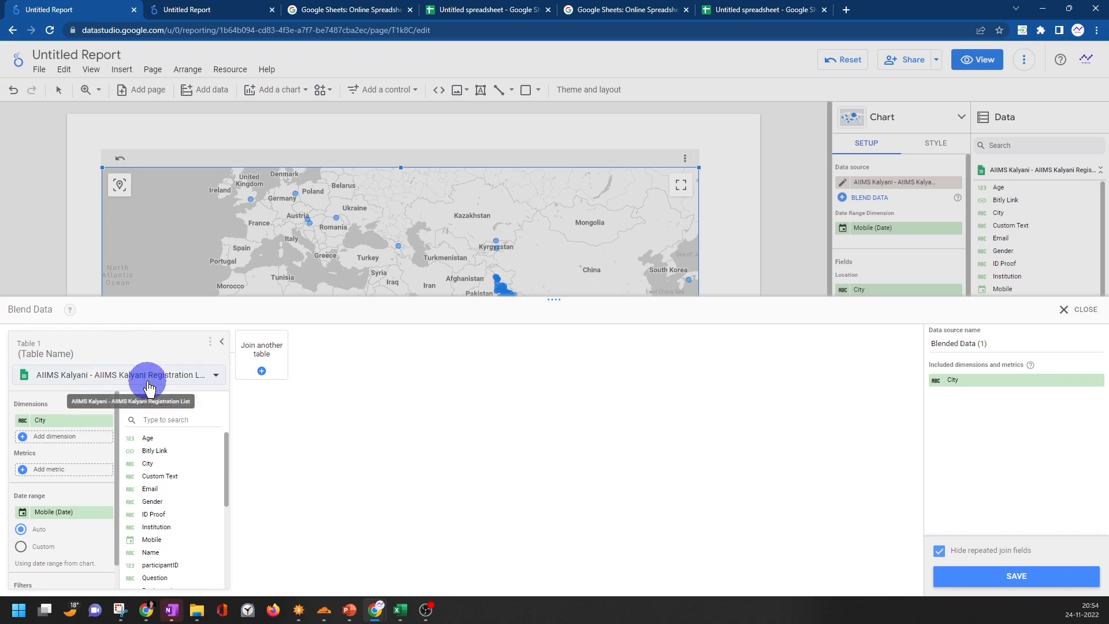
pyautogui.click(261, 372)
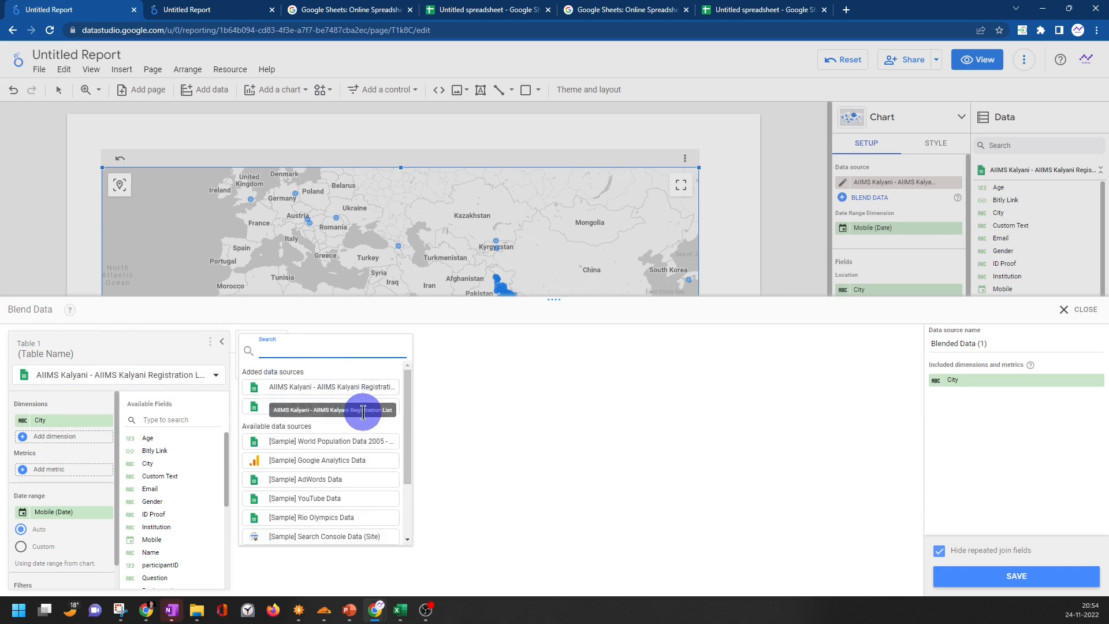
pyautogui.click(250, 408)
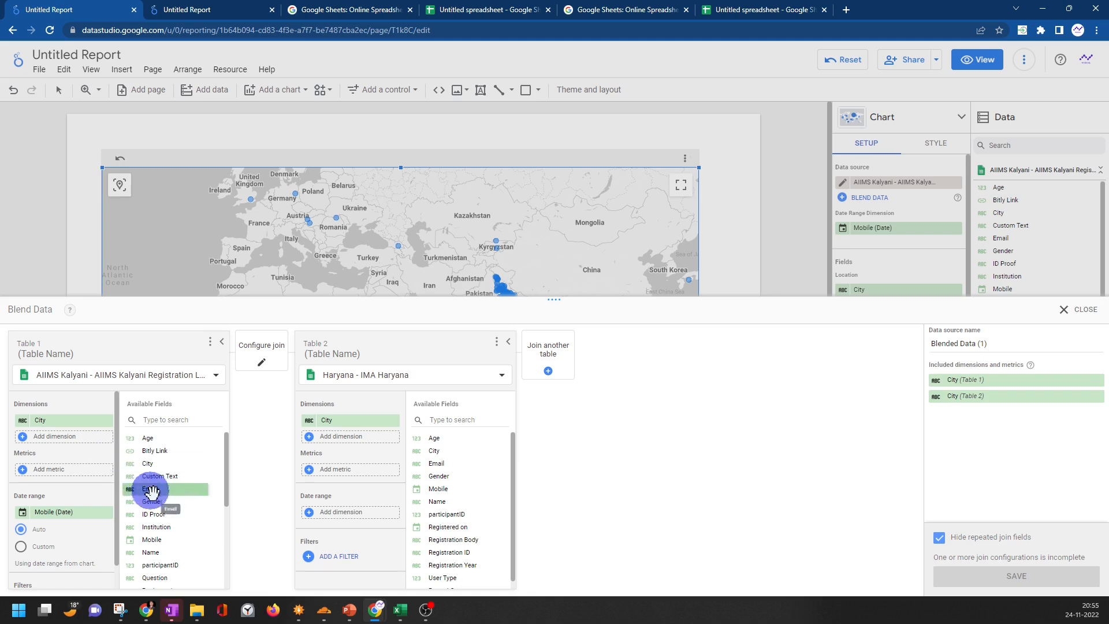
# - Join the two tables on City with an inner join and save the blended data source
pyautogui.moveTo(183, 462); pyautogui.dragTo(84, 427)
pyautogui.click(109, 436)
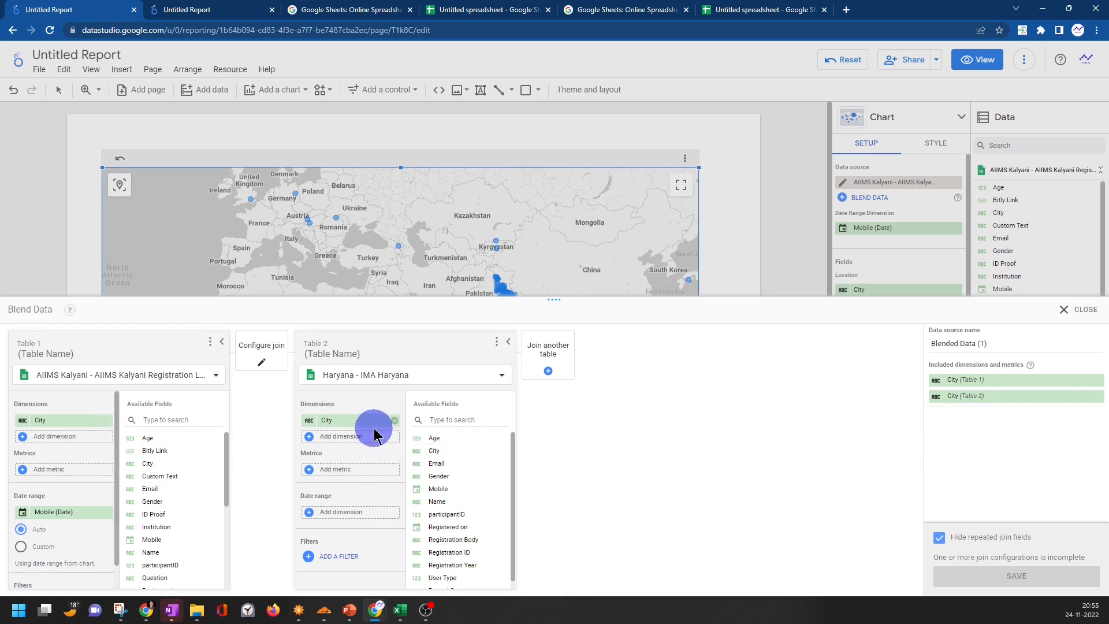
pyautogui.click(266, 355)
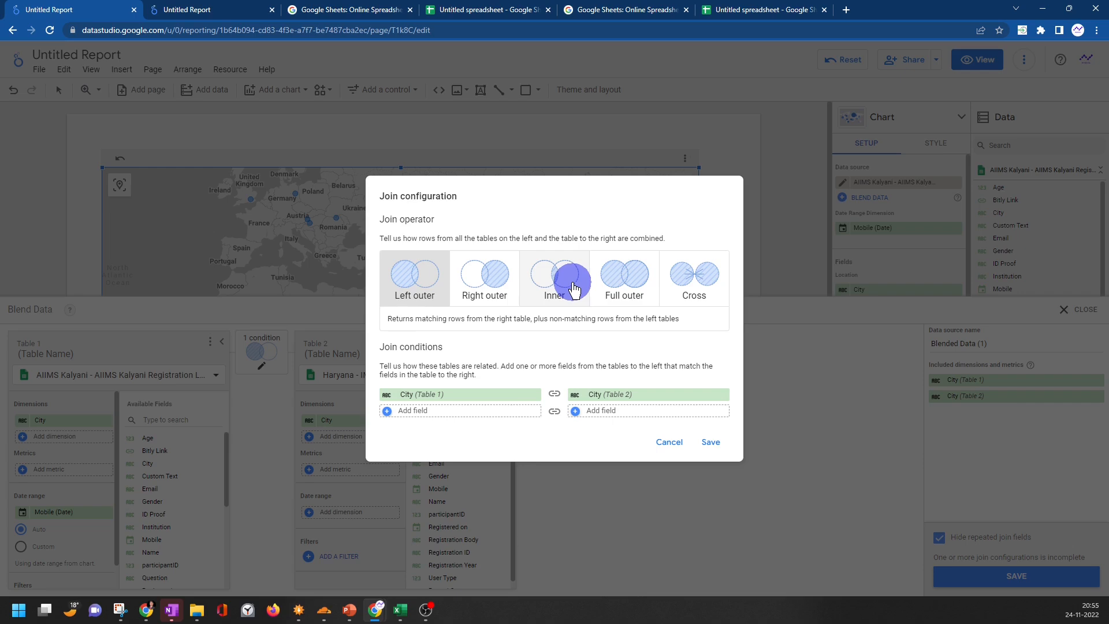
pyautogui.click(572, 286)
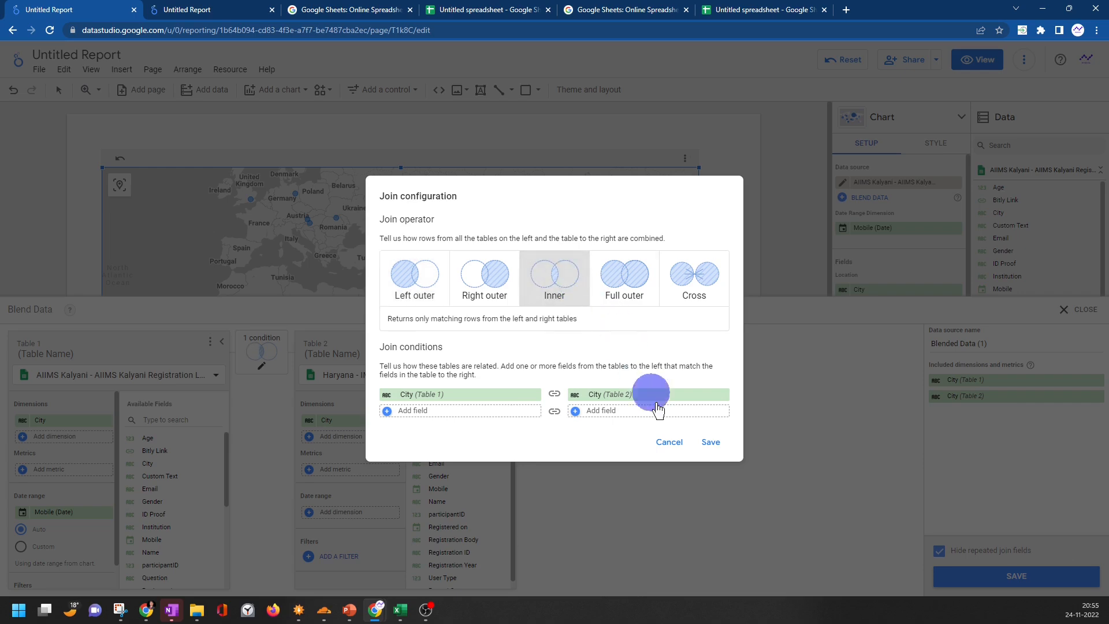
pyautogui.click(711, 443)
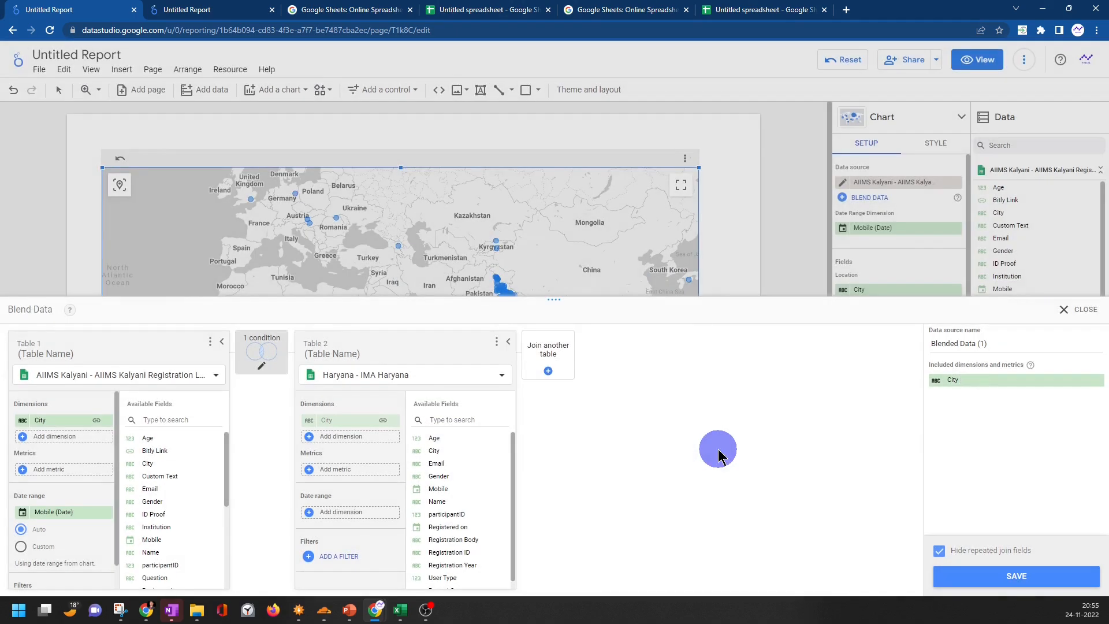
pyautogui.click(1001, 578)
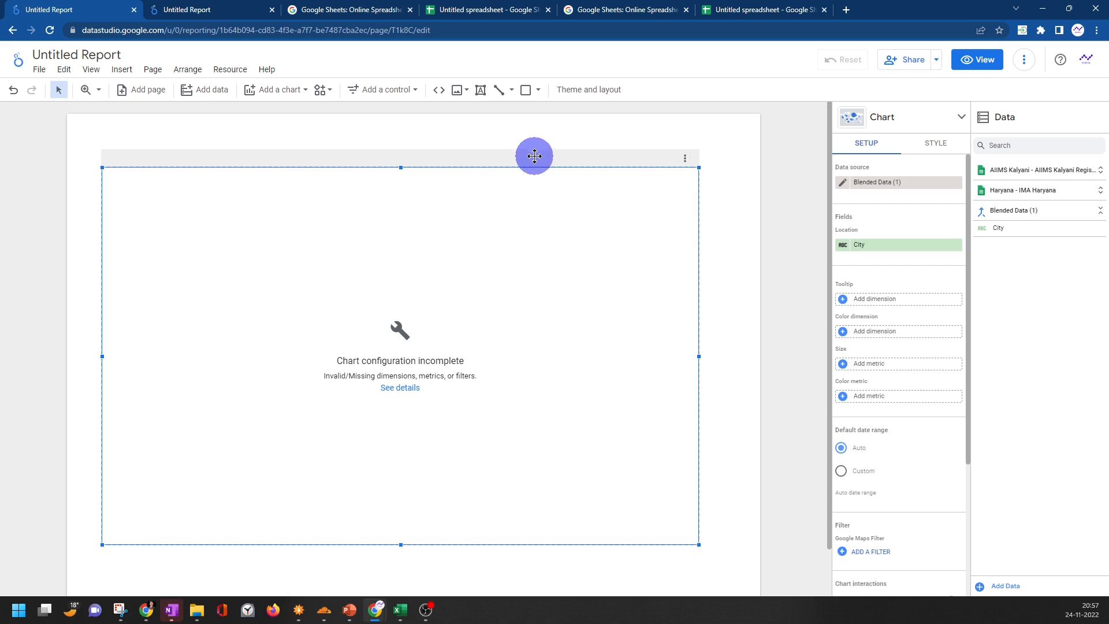
# - Try replacing the incomplete map with a new bubble map, enlarging it and repositioning it within the report page
pyautogui.press('Delete')
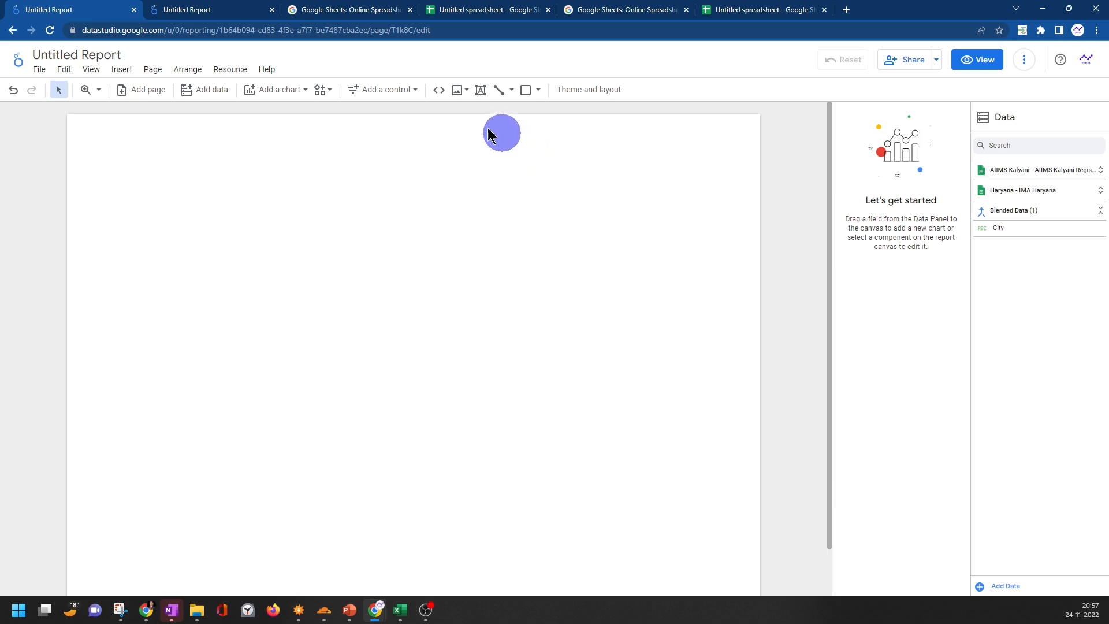
pyautogui.click(287, 90)
pyautogui.click(261, 296)
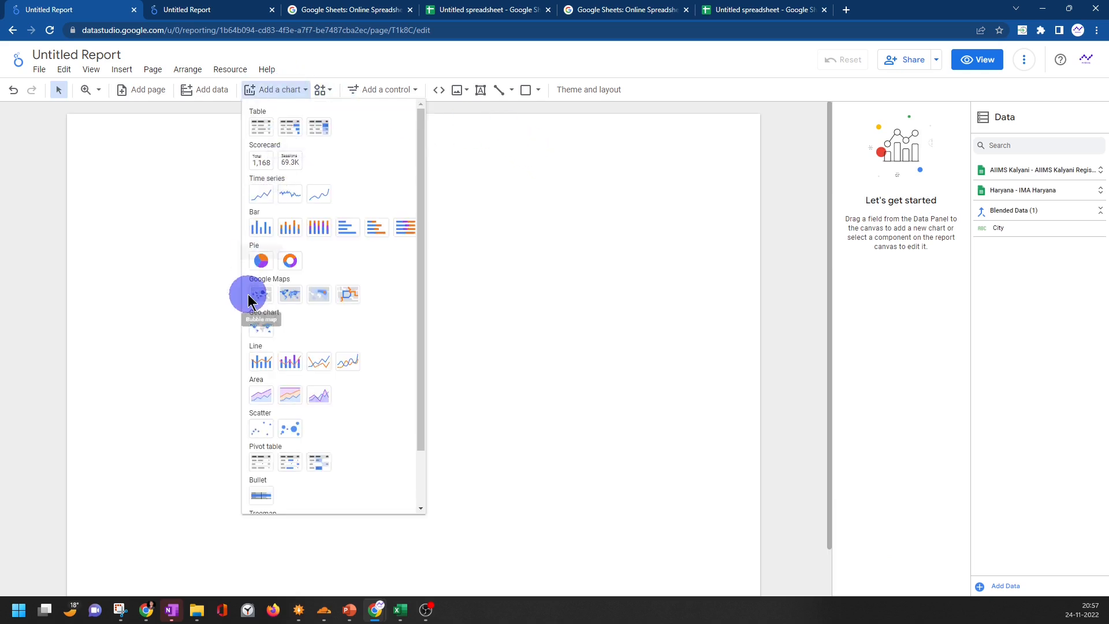
pyautogui.click(203, 193)
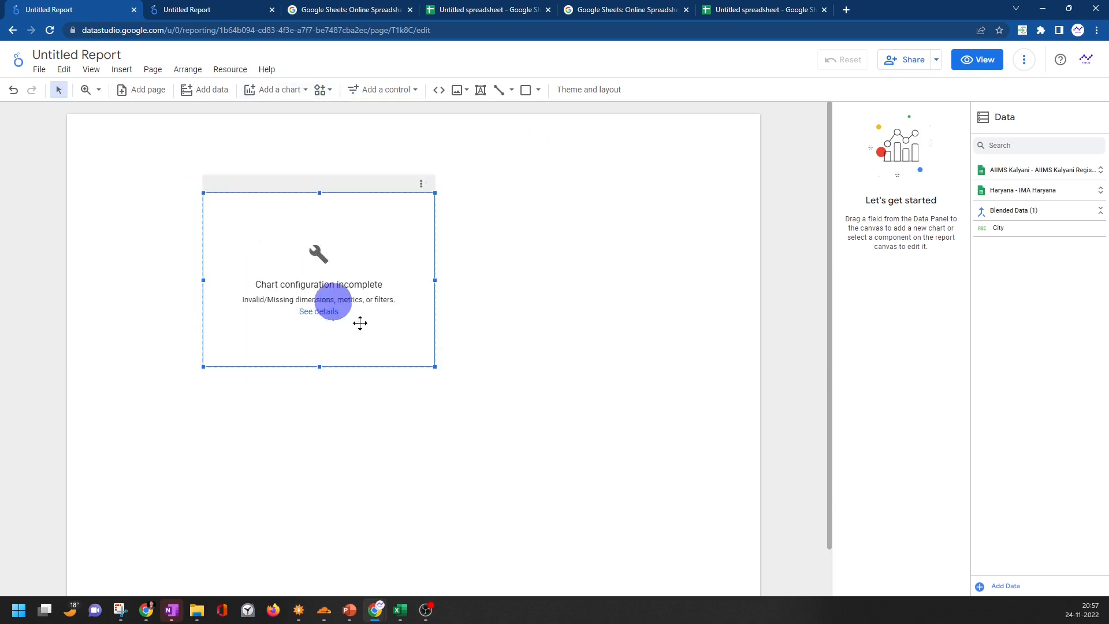
pyautogui.moveTo(435, 366); pyautogui.dragTo(774, 533)
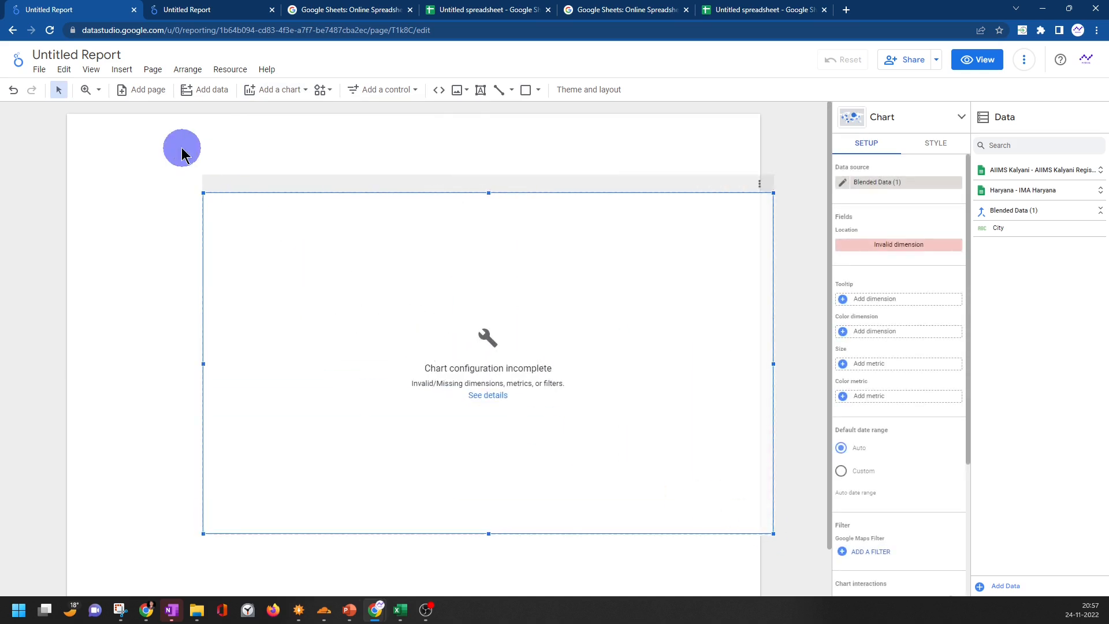
pyautogui.moveTo(204, 197); pyautogui.dragTo(153, 193)
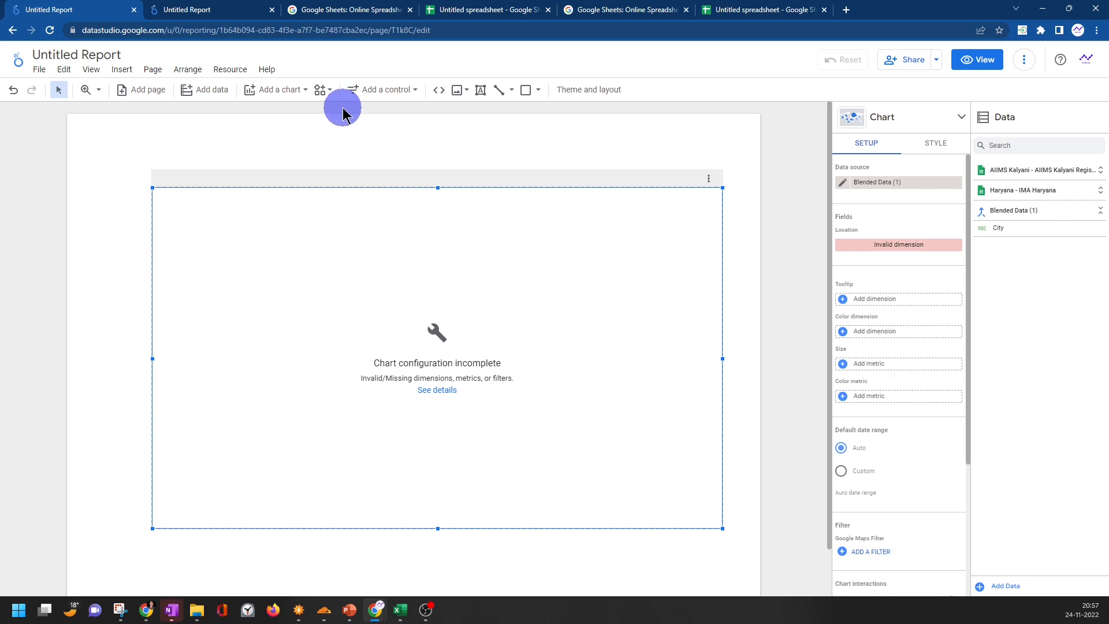
# - Change the City field's type to Geo City in the AIIMS Kalyani registration list data source
pyautogui.click(231, 69)
pyautogui.click(247, 91)
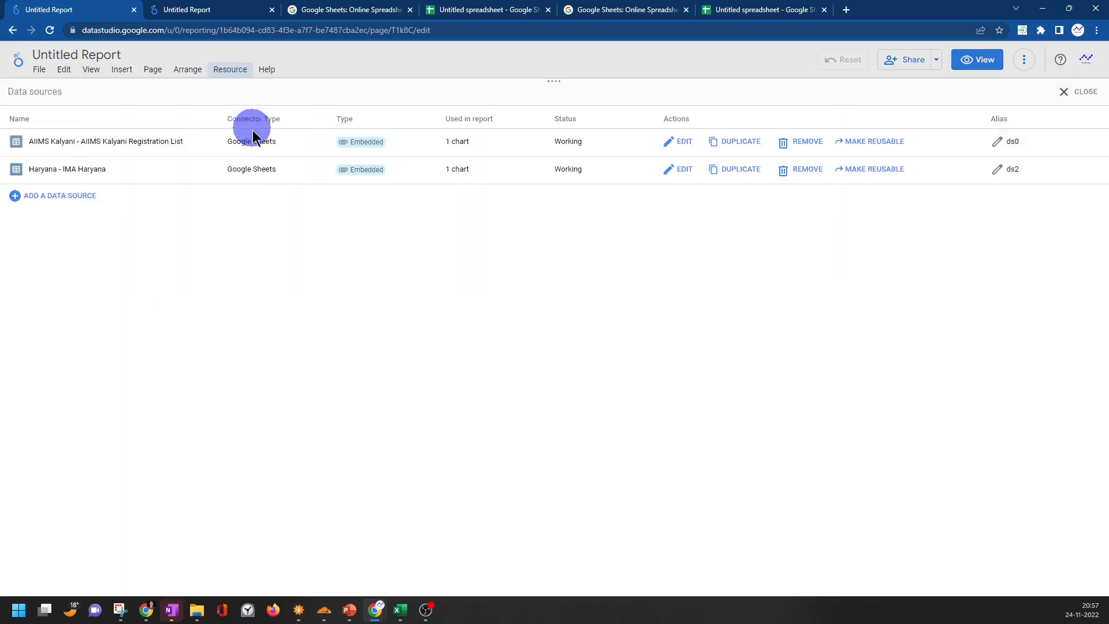
pyautogui.click(675, 144)
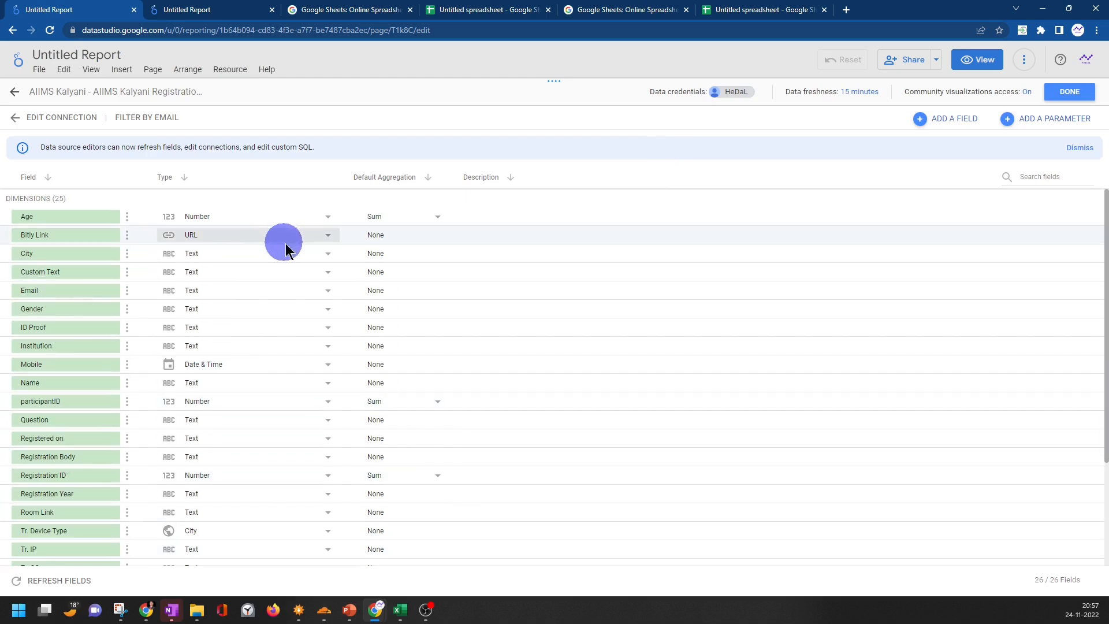
pyautogui.click(299, 258)
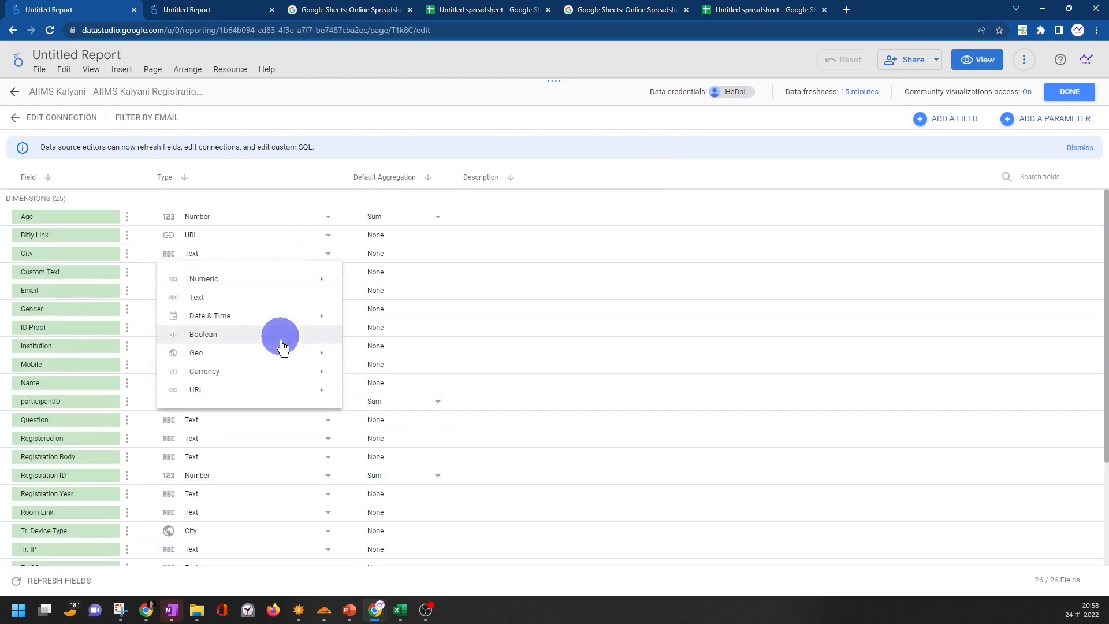
pyautogui.moveTo(284, 354)
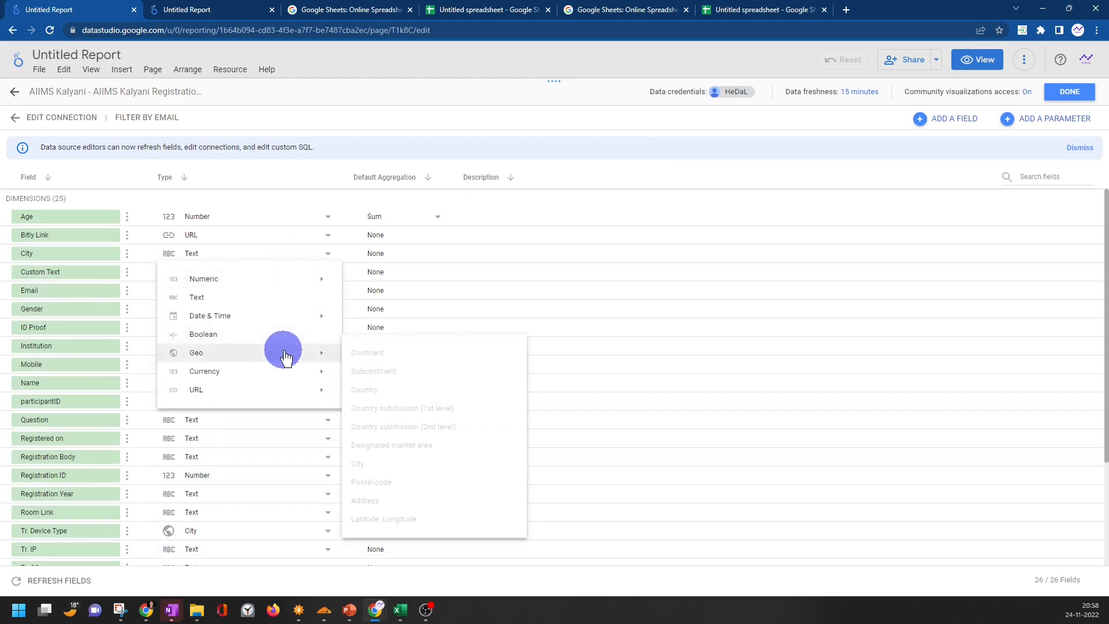
pyautogui.click(402, 465)
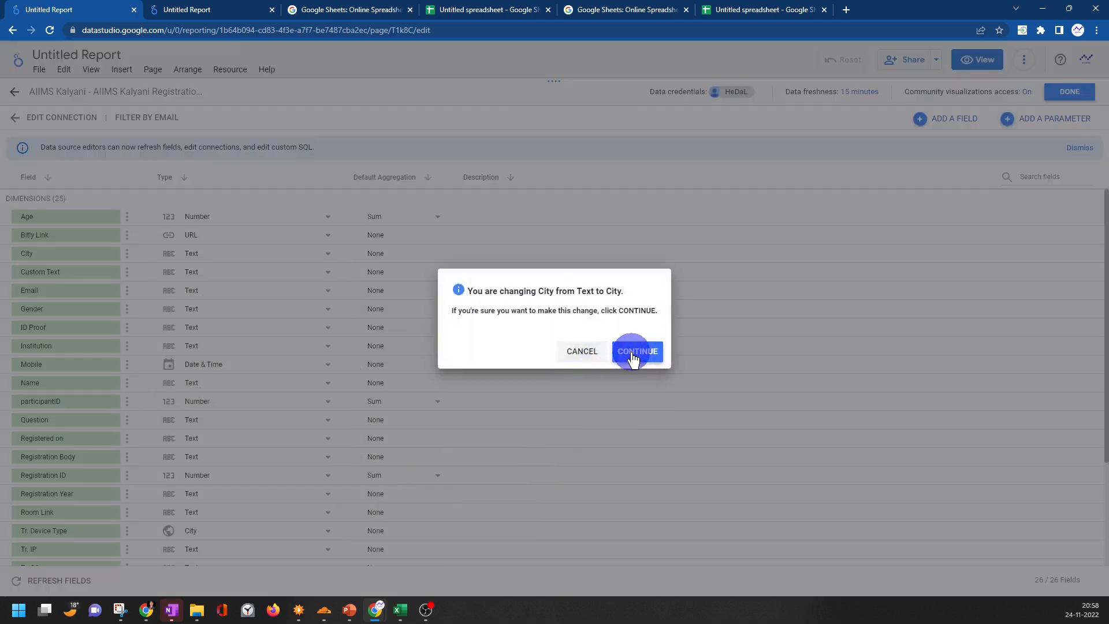
pyautogui.click(626, 347)
pyautogui.click(1047, 101)
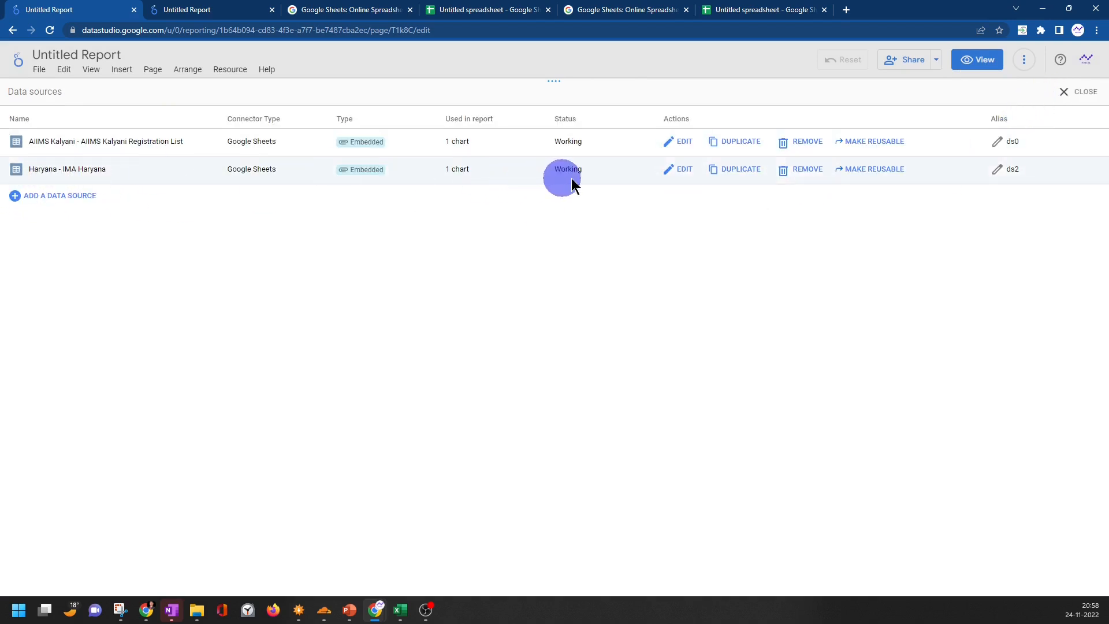
# - Change the City field's type to Geo City in the Haryana - IMA Haryana data source and return to the report
pyautogui.click(668, 172)
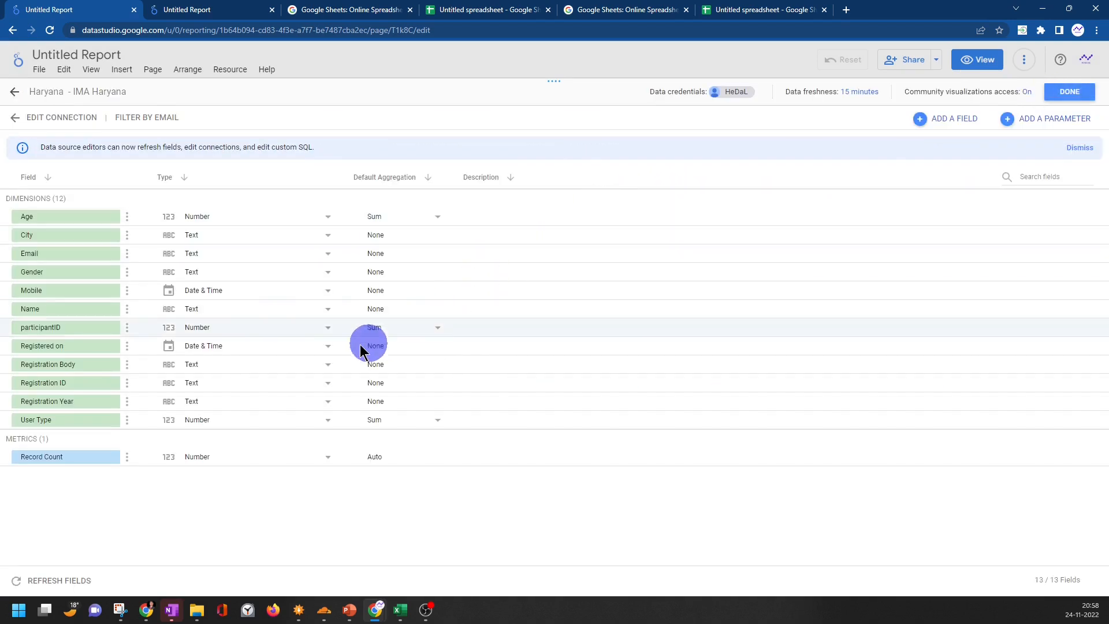
pyautogui.click(240, 237)
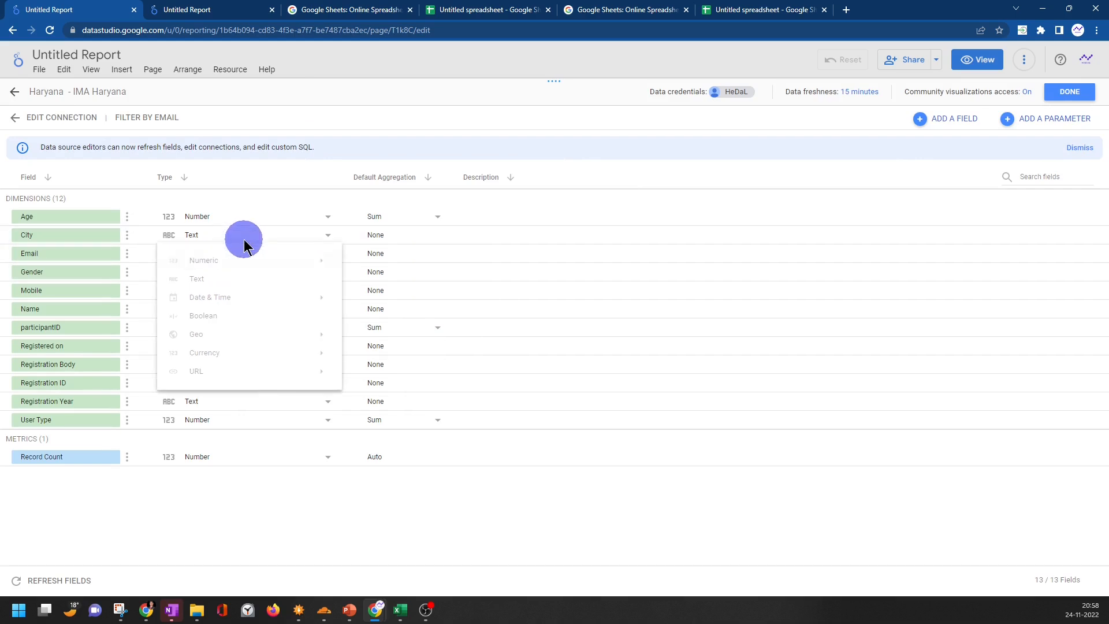
pyautogui.moveTo(260, 335)
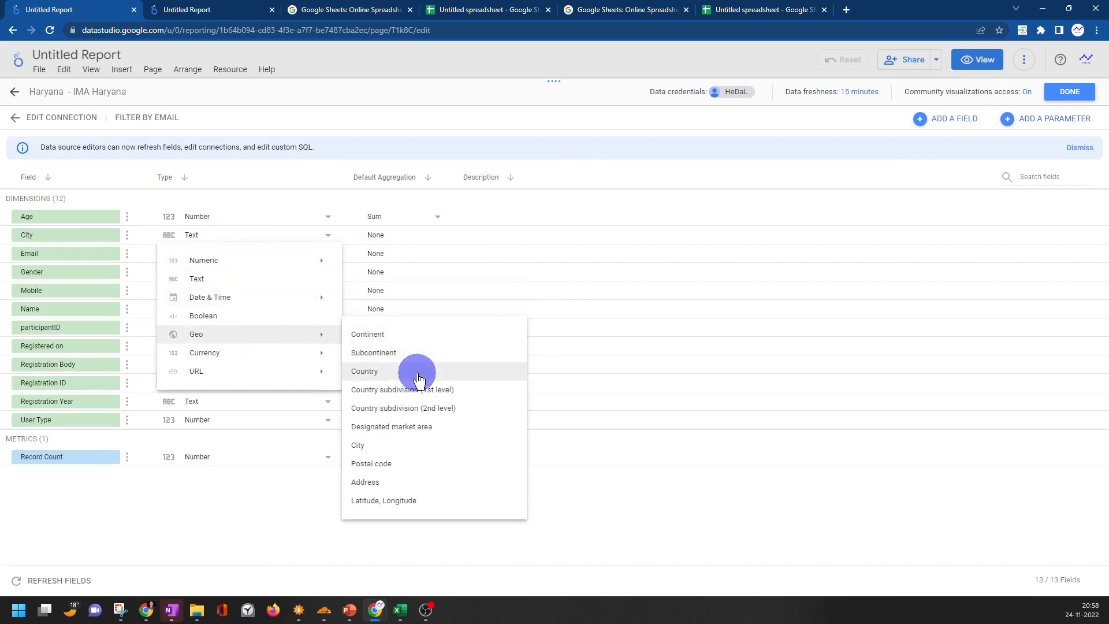
pyautogui.click(410, 446)
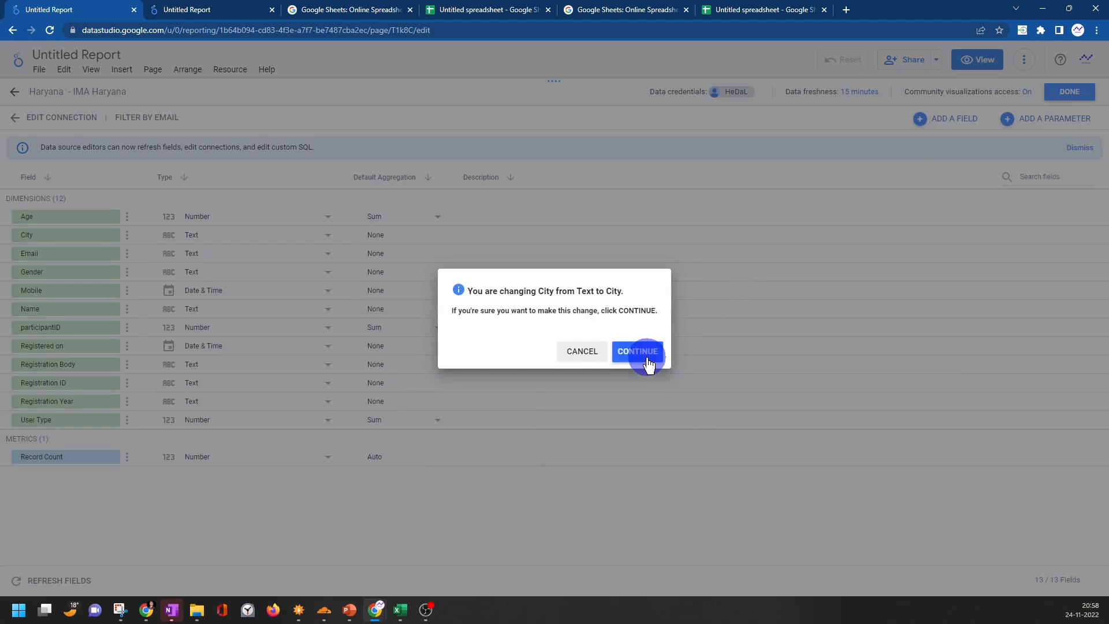
pyautogui.click(637, 350)
pyautogui.click(1085, 95)
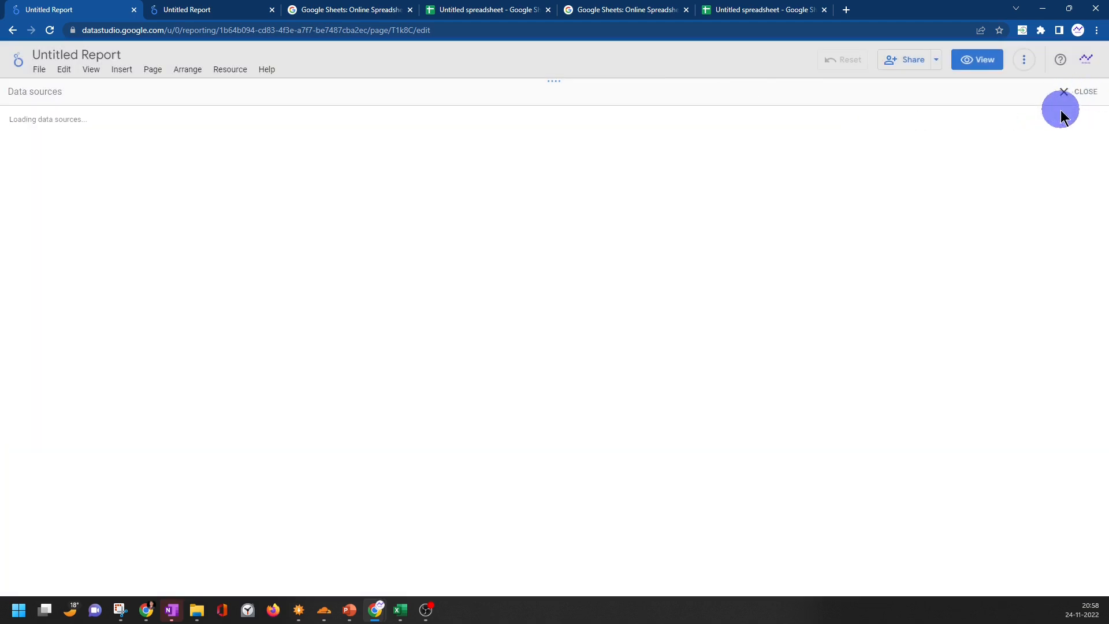
pyautogui.click(1070, 95)
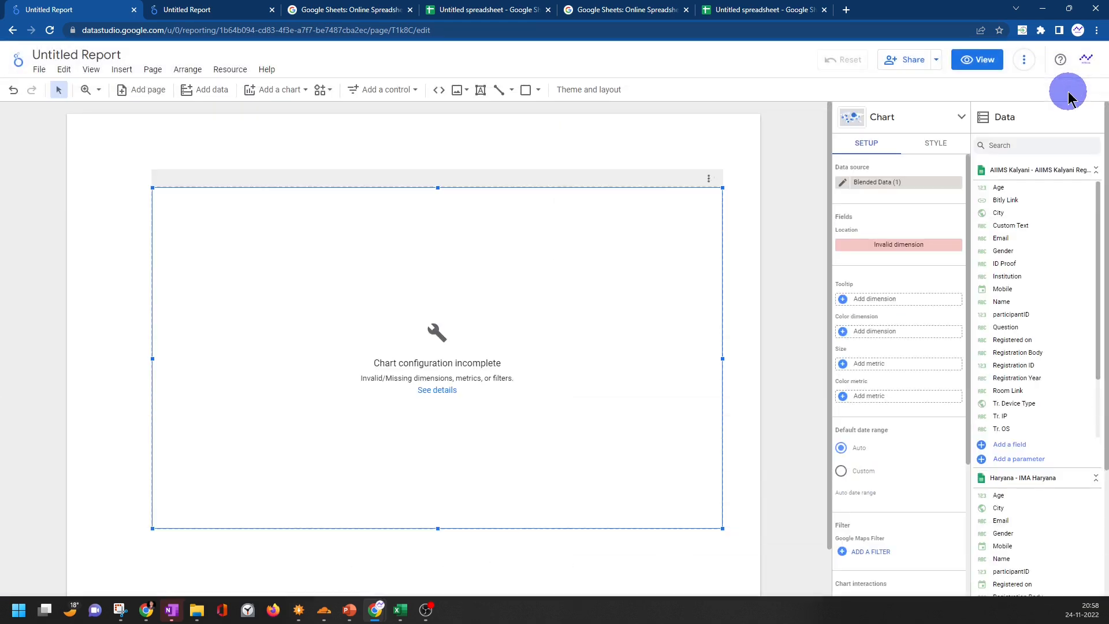
# - Check the City field's type in both data sources and in the tables of Blended Data (1)
pyautogui.moveTo(1031, 264); pyautogui.dragTo(1034, 273)
pyautogui.scroll(-5, 1034, 274)
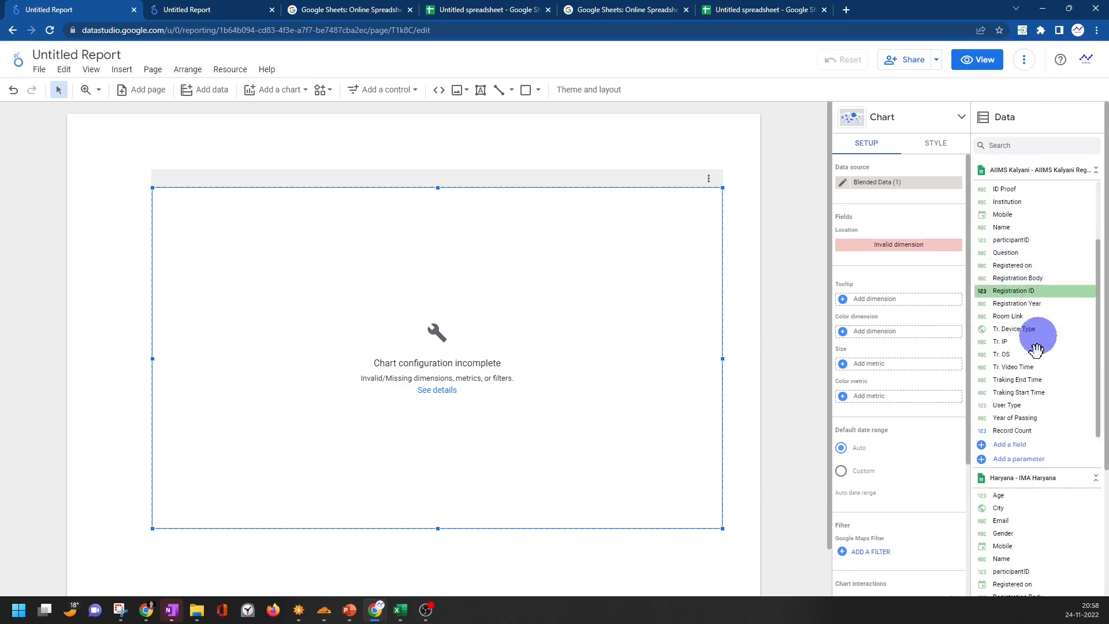
pyautogui.click(1056, 532)
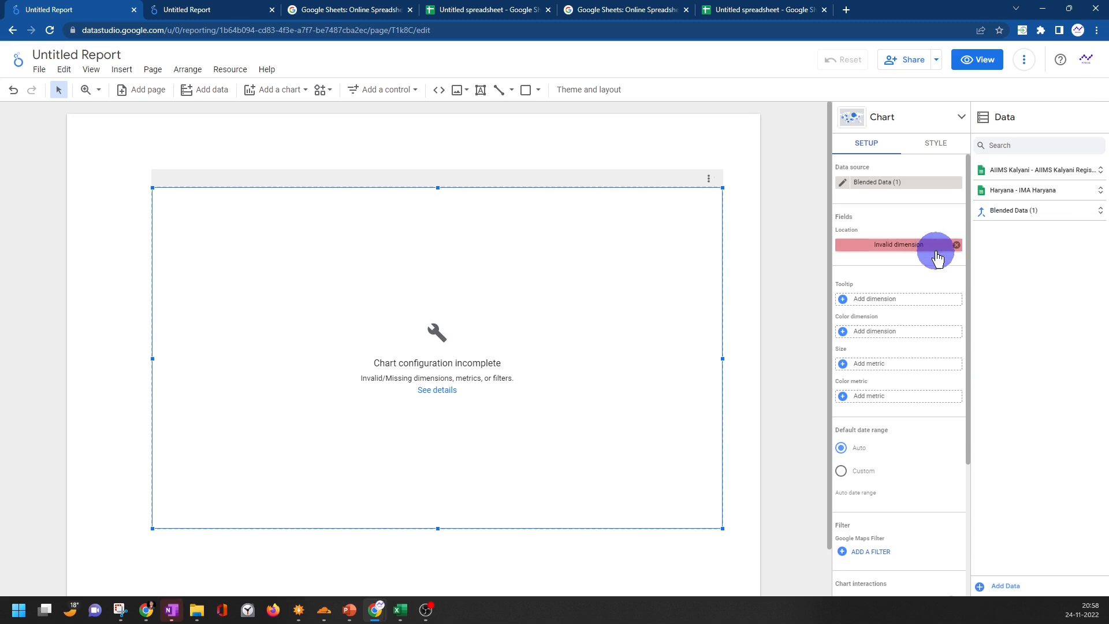
pyautogui.click(843, 186)
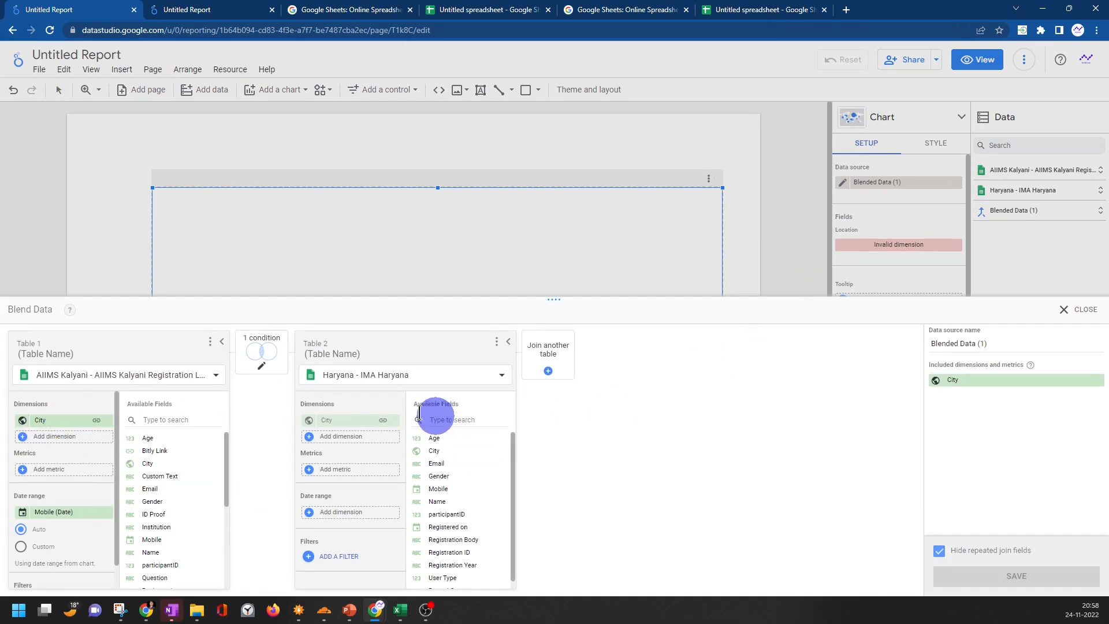
pyautogui.click(1062, 312)
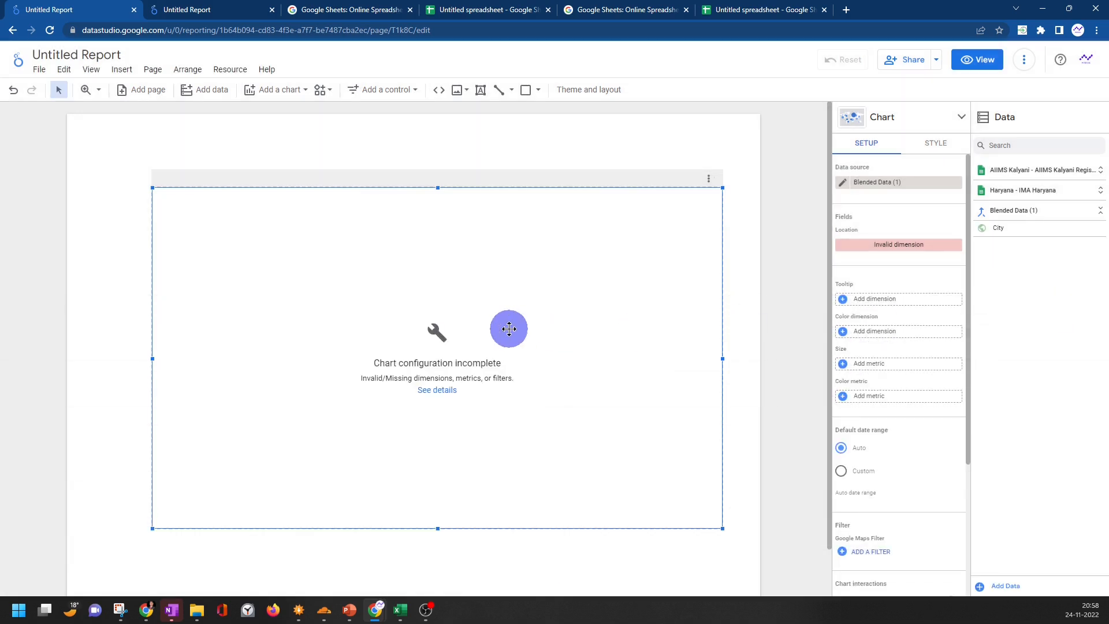
# - Replace the incomplete chart with a bubble map of the blended City field and enlarge it on the page
pyautogui.press('Delete')
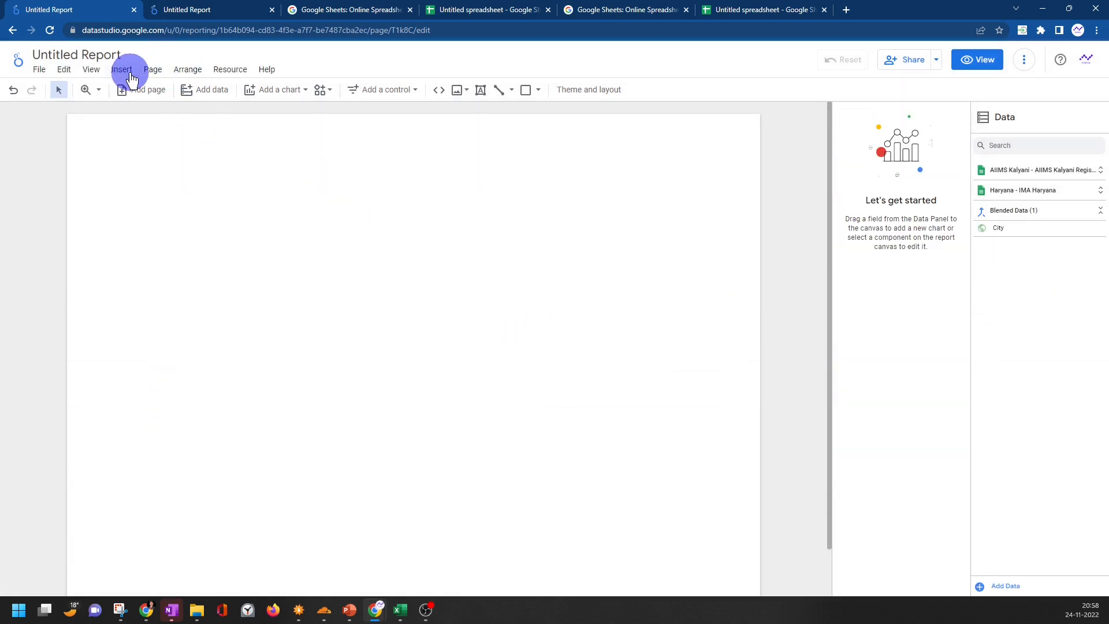
pyautogui.click(122, 70)
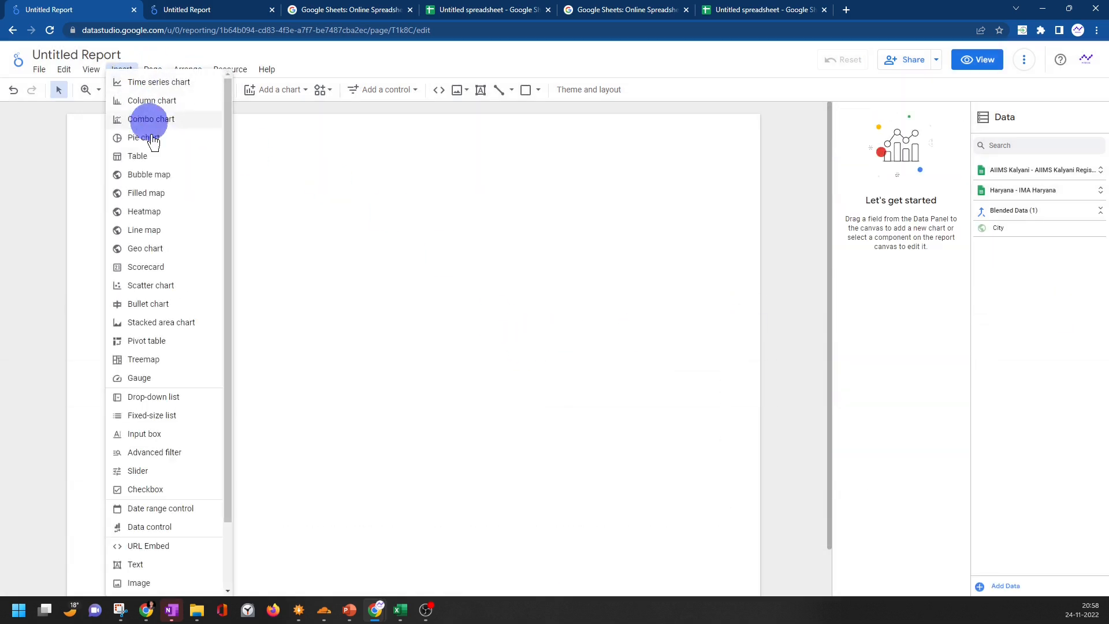
pyautogui.click(164, 181)
pyautogui.click(173, 174)
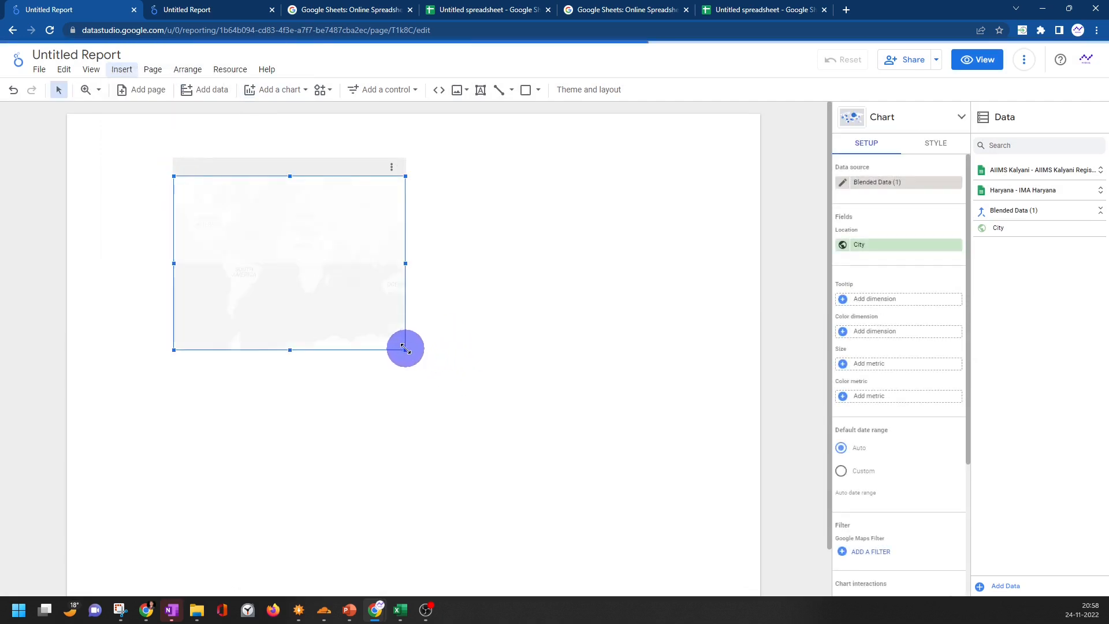
pyautogui.moveTo(405, 349); pyautogui.dragTo(619, 466)
# - Examine in full-screen view how the cities common to both sources are spread across the world
pyautogui.click(540, 194)
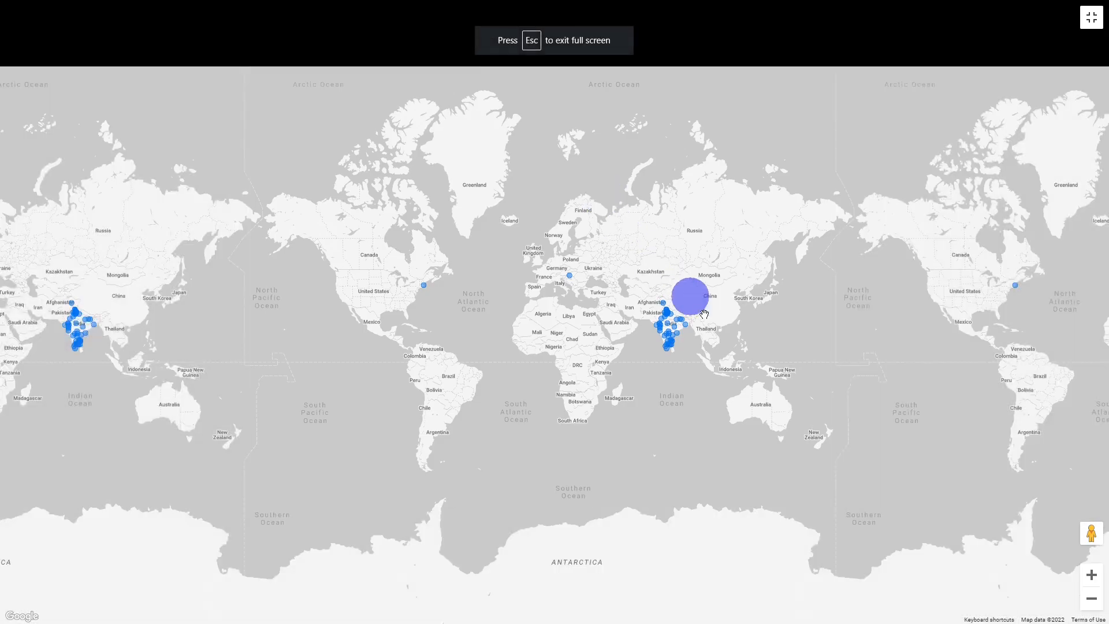
pyautogui.moveTo(703, 313); pyautogui.dragTo(688, 366)
pyautogui.scroll(2, 656, 340)
pyautogui.moveTo(784, 380); pyautogui.dragTo(864, 384)
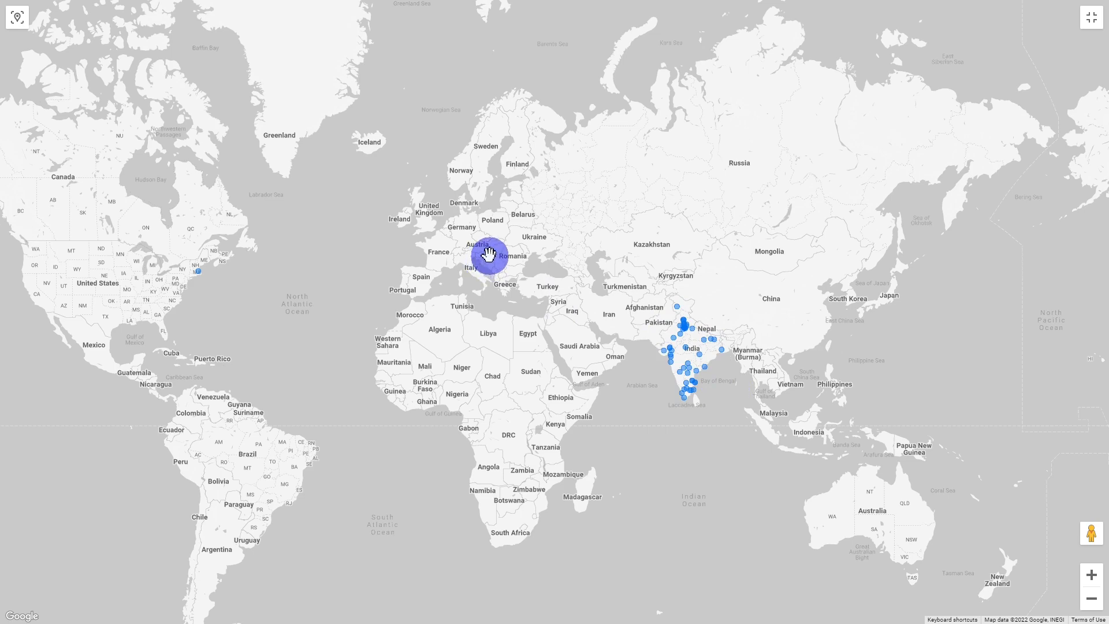
pyautogui.moveTo(493, 254)
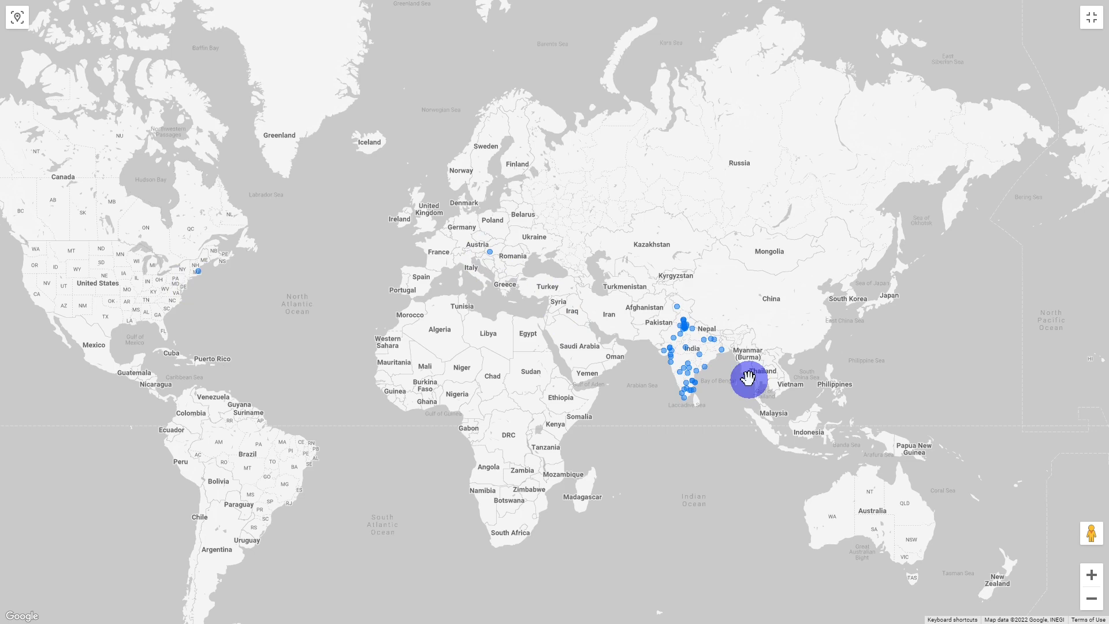
pyautogui.click(1094, 23)
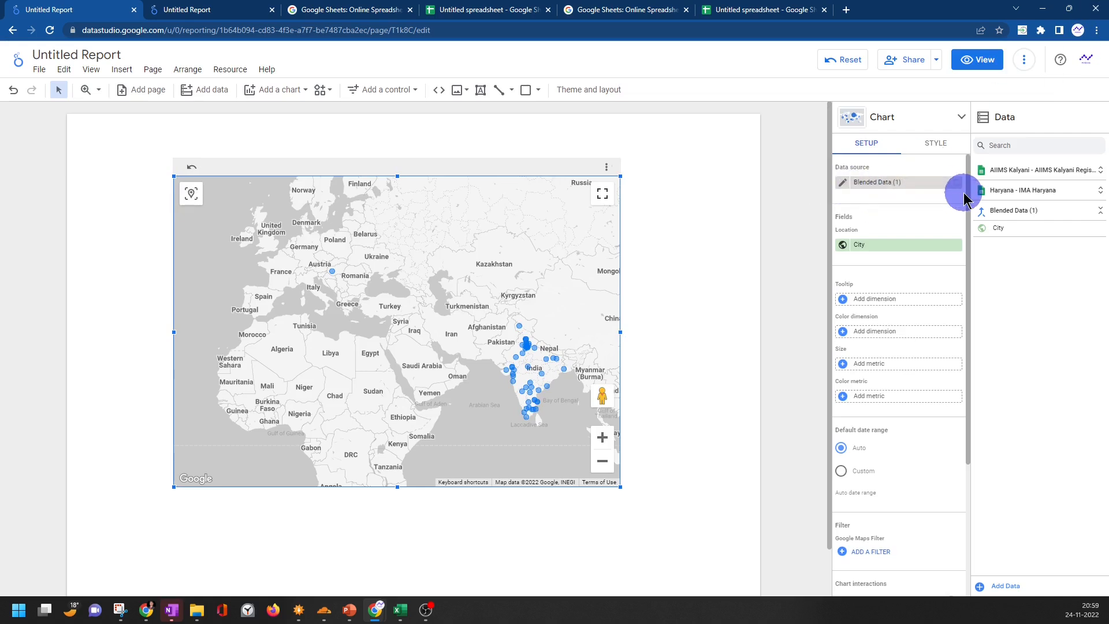
# - Examine the blended city markers within India up close in full-screen view
pyautogui.click(603, 194)
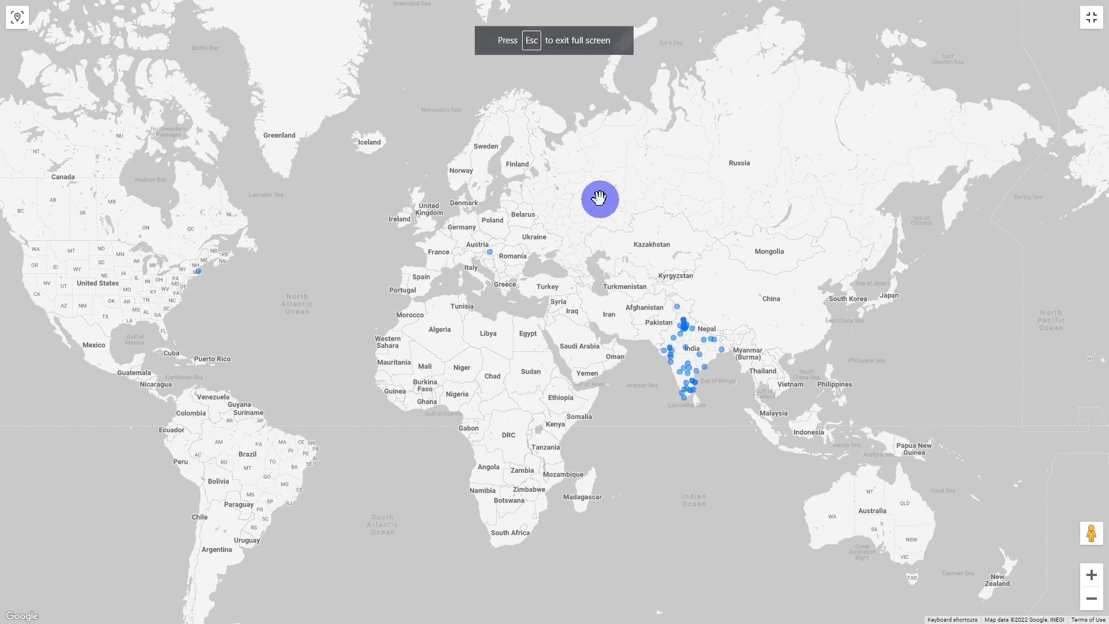
pyautogui.scroll(3, 689, 385)
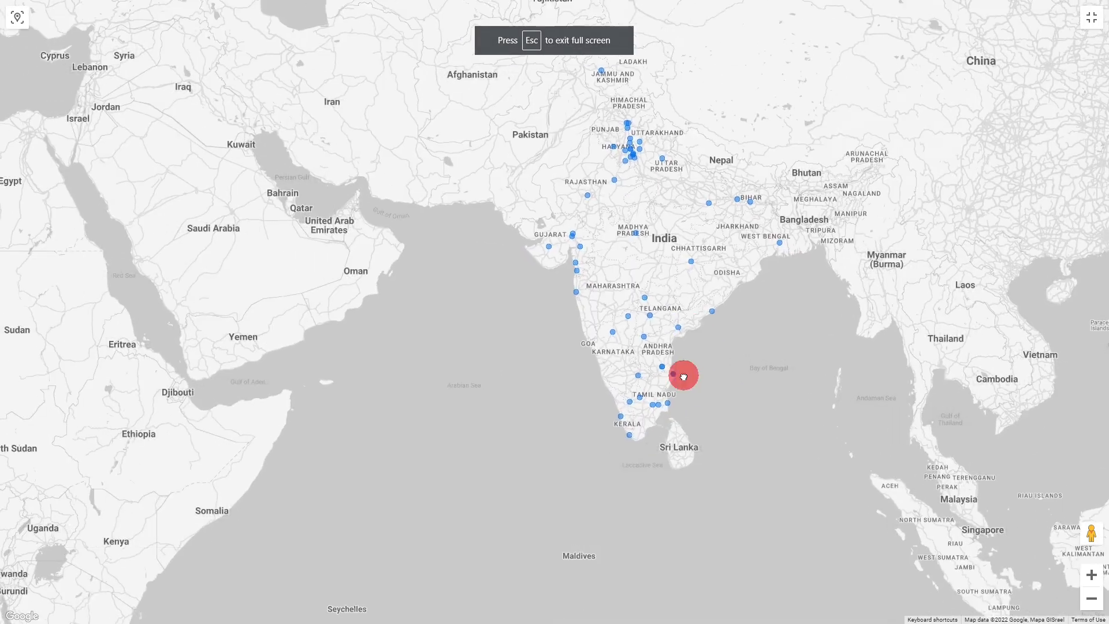
pyautogui.scroll(2, 663, 341)
pyautogui.scroll(-2, 668, 347)
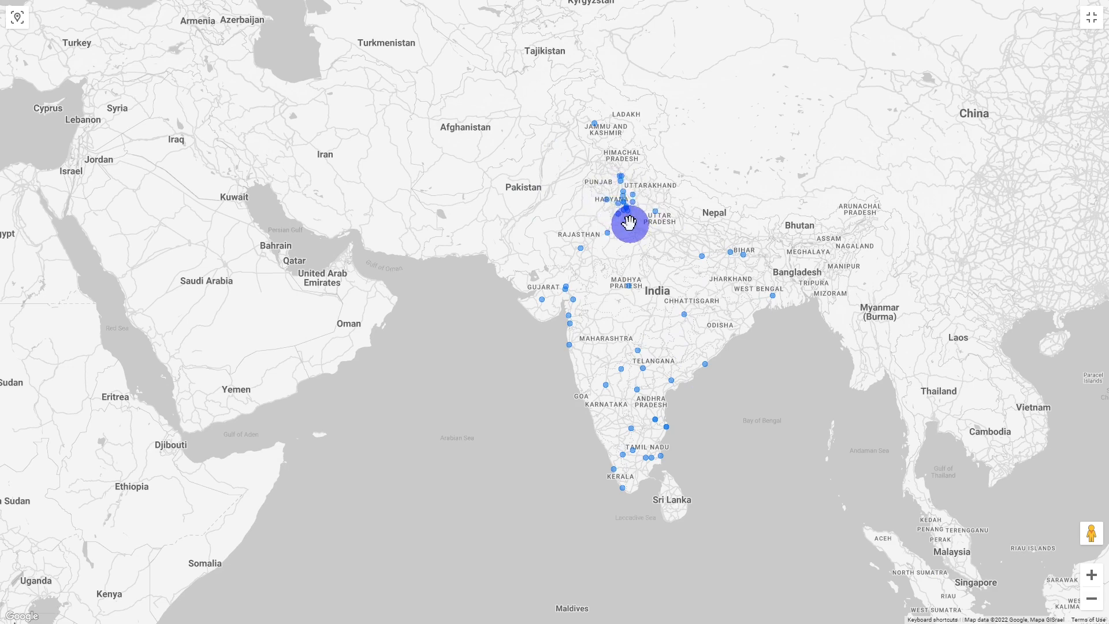
pyautogui.moveTo(705, 265); pyautogui.dragTo(692, 283)
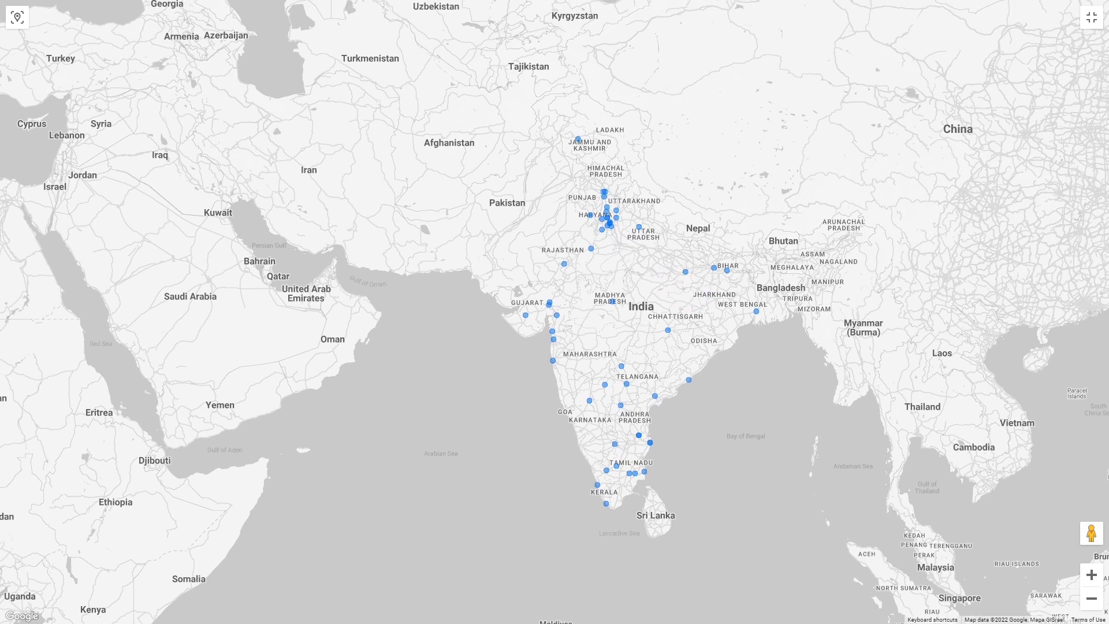
pyautogui.click(1091, 19)
# - Open Blended Data (1) from the map and review the fields available in its tables
pyautogui.click(848, 181)
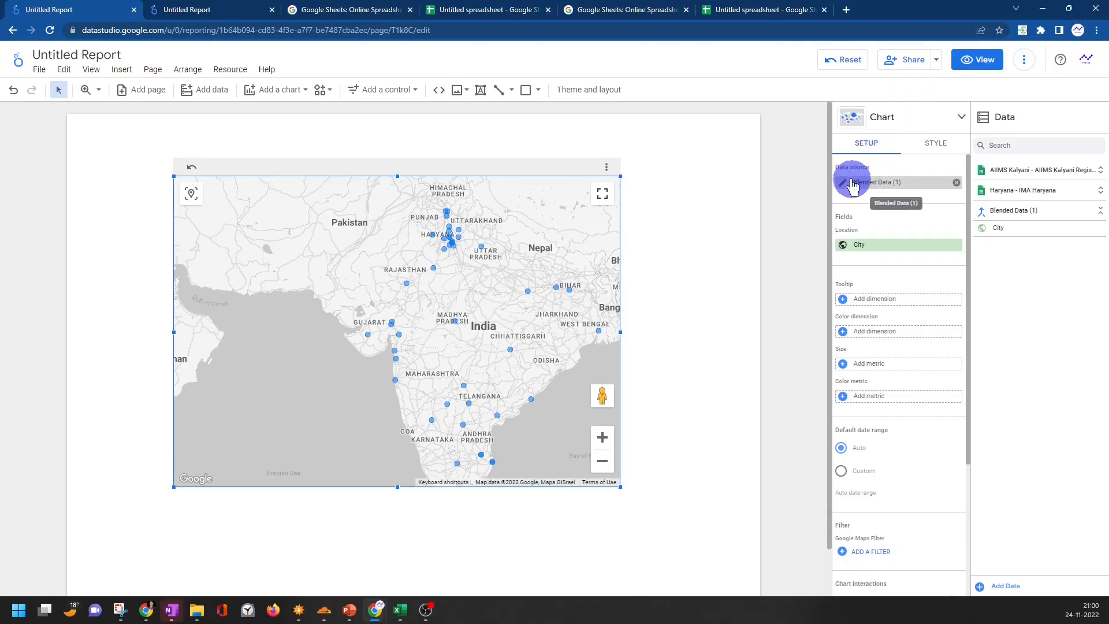
pyautogui.click(842, 180)
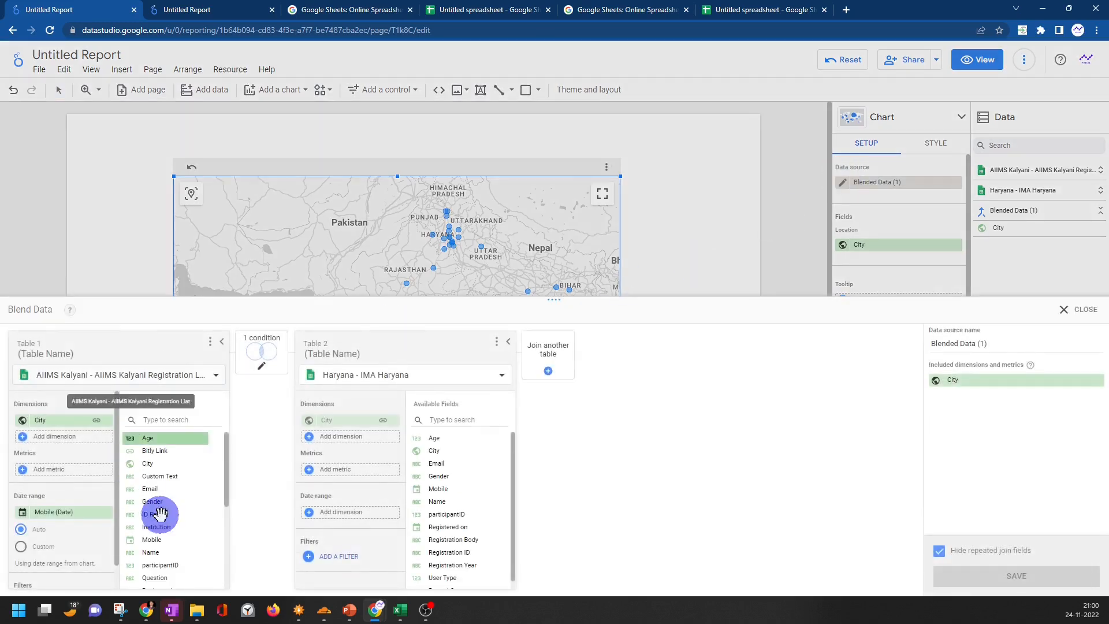
pyautogui.scroll(-5, 174, 503)
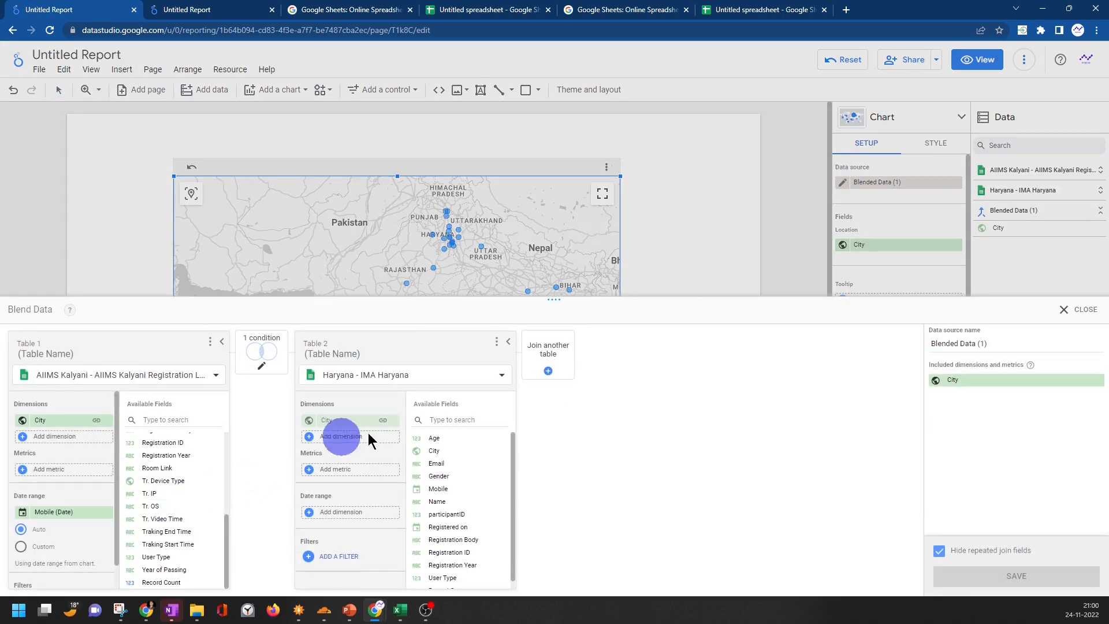